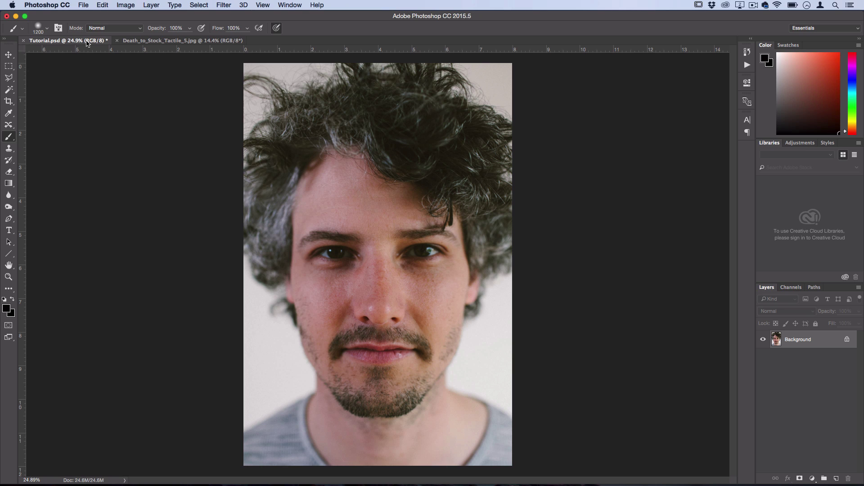
- Duplicate the portrait's Background layer and select the new Background copy layer
click(167, 42)
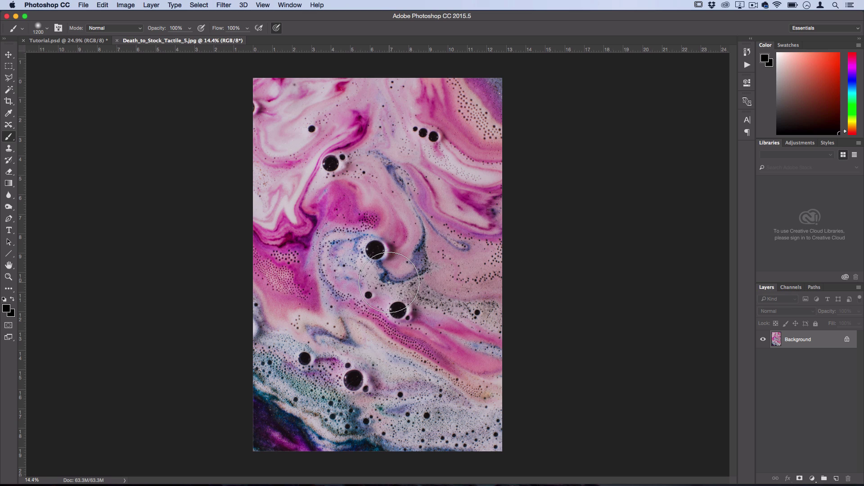
click(78, 41)
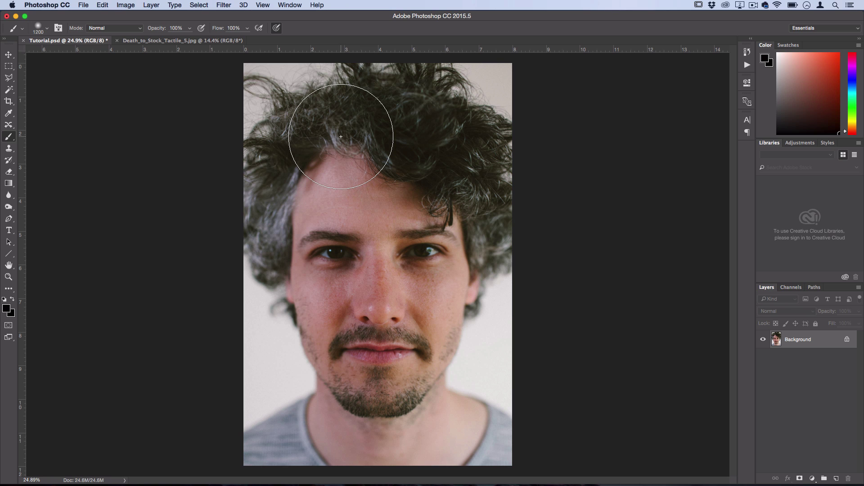
right_click(796, 341)
click(765, 357)
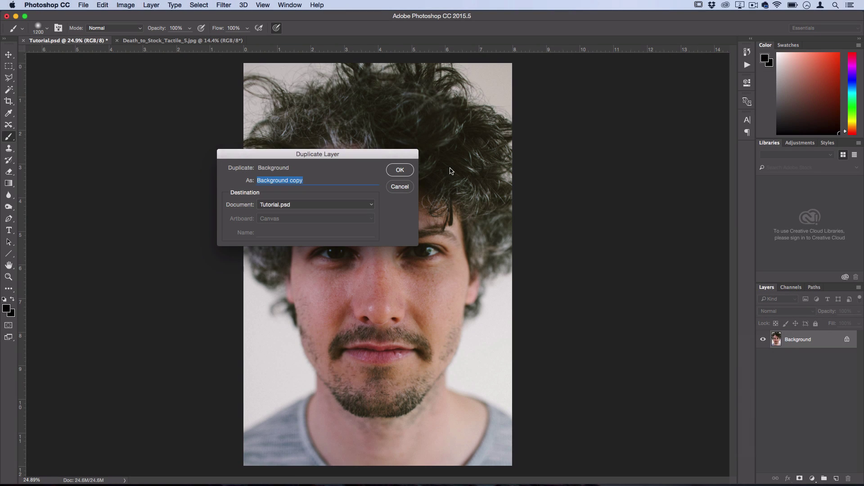
key(Return)
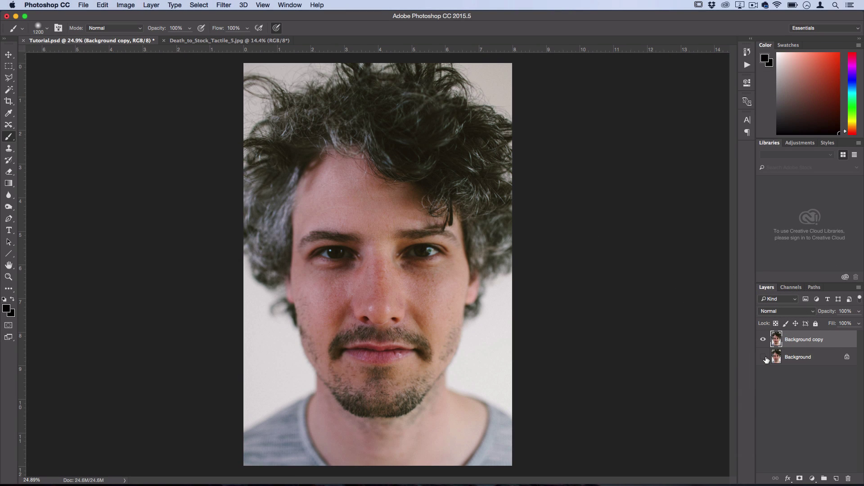
click(796, 360)
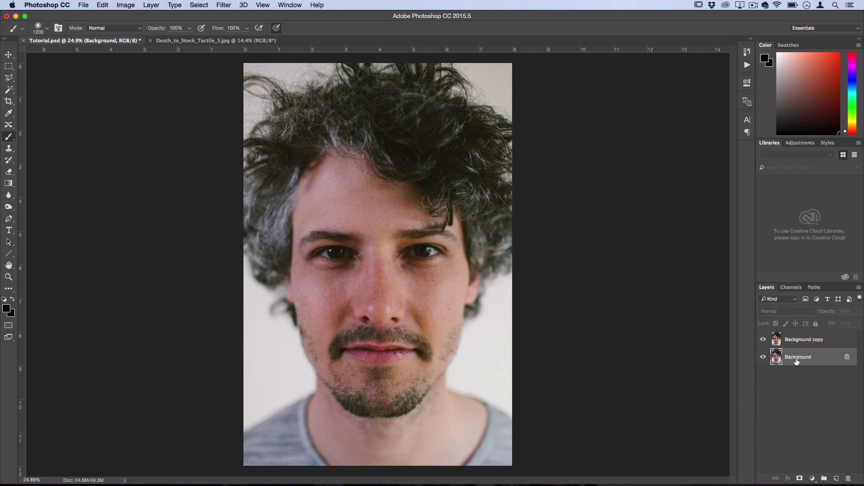
click(795, 339)
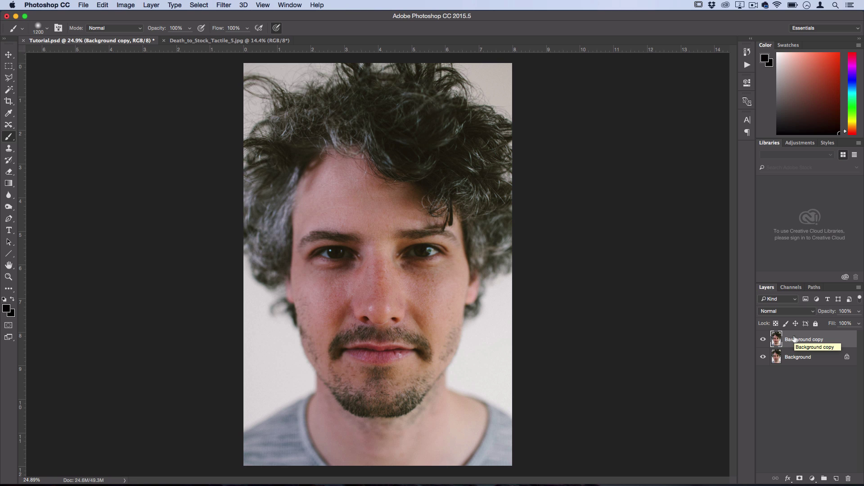
- Apply a Threshold adjustment to Background copy with the level set to around 164
click(126, 5)
mouse_move(135, 30)
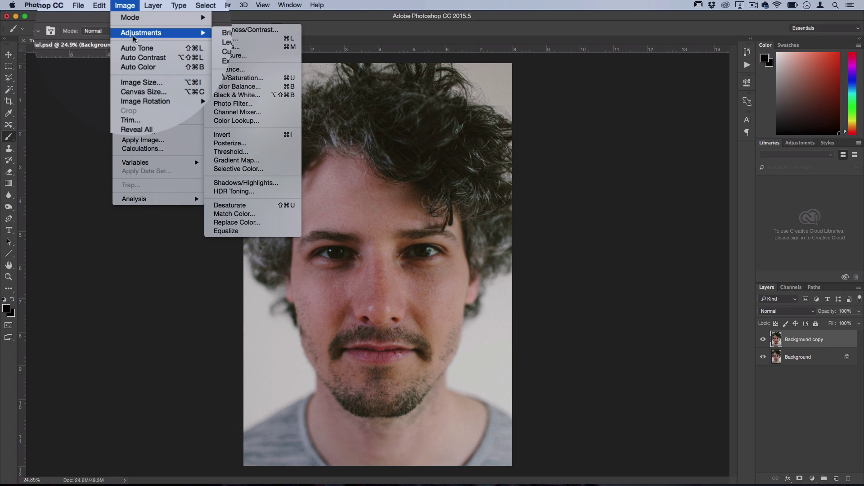
click(230, 152)
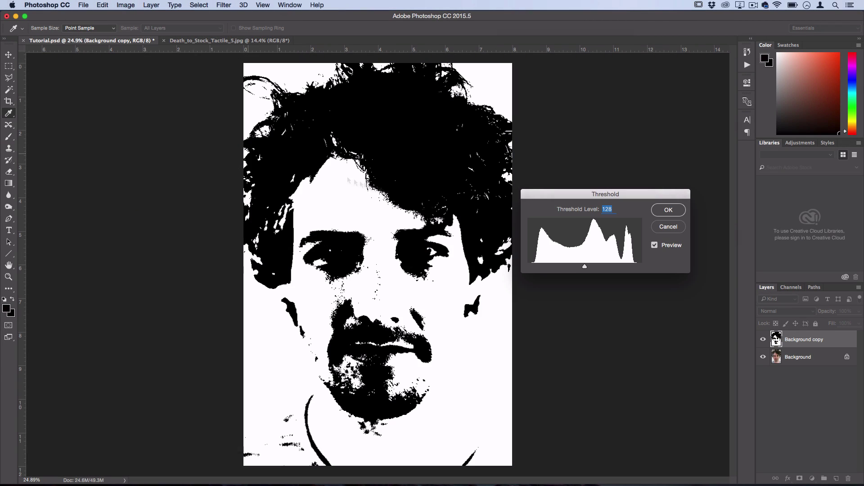
click(571, 267)
drag(570, 268, 600, 268)
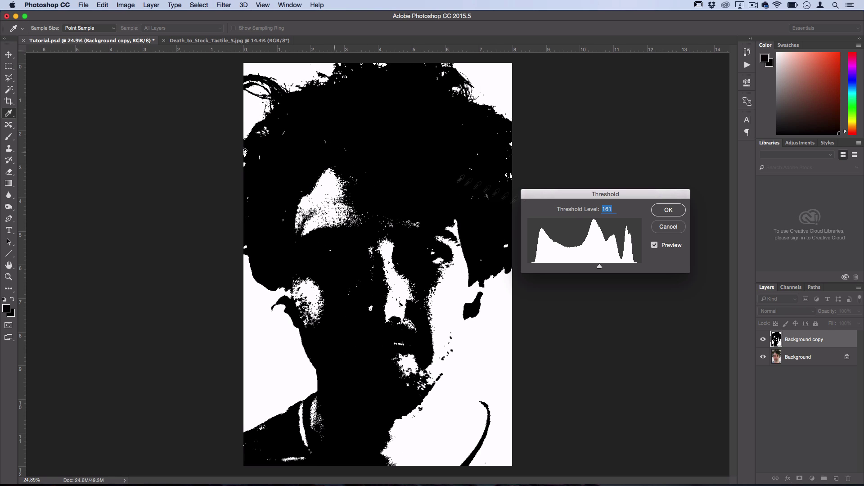
mouse_move(599, 267)
mouse_down()
mouse_move(585, 266)
mouse_move(603, 268)
mouse_up()
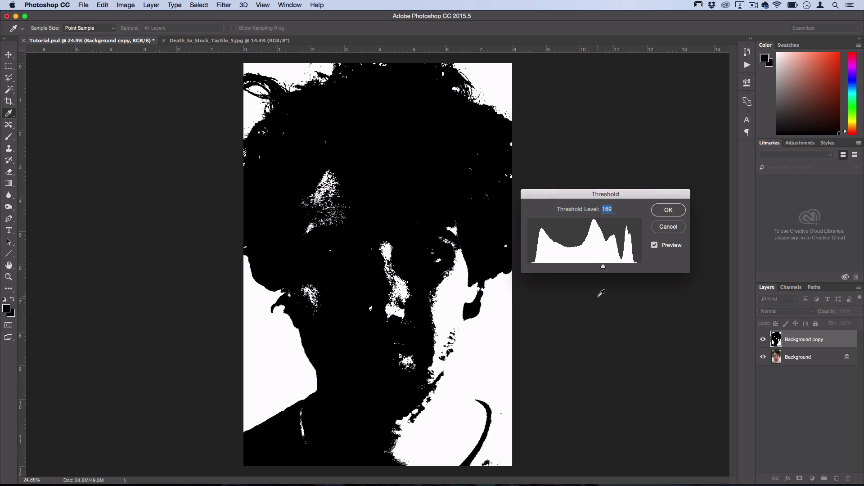
drag(597, 267, 602, 267)
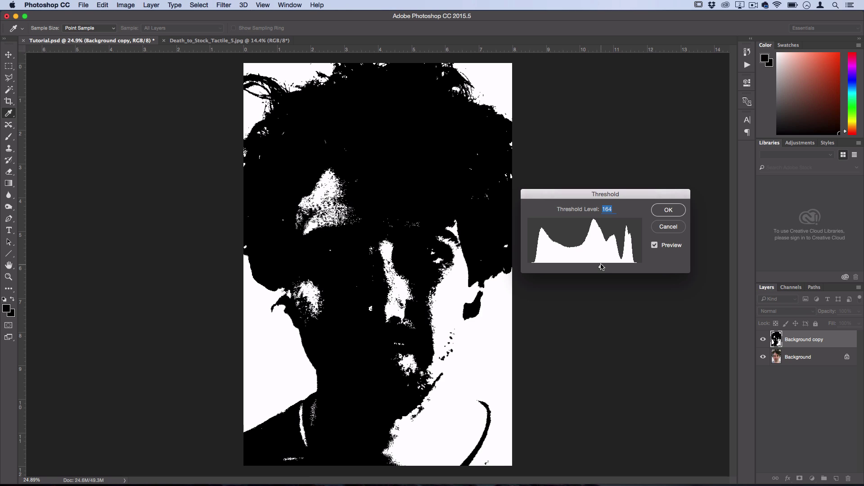
click(668, 210)
key(b)
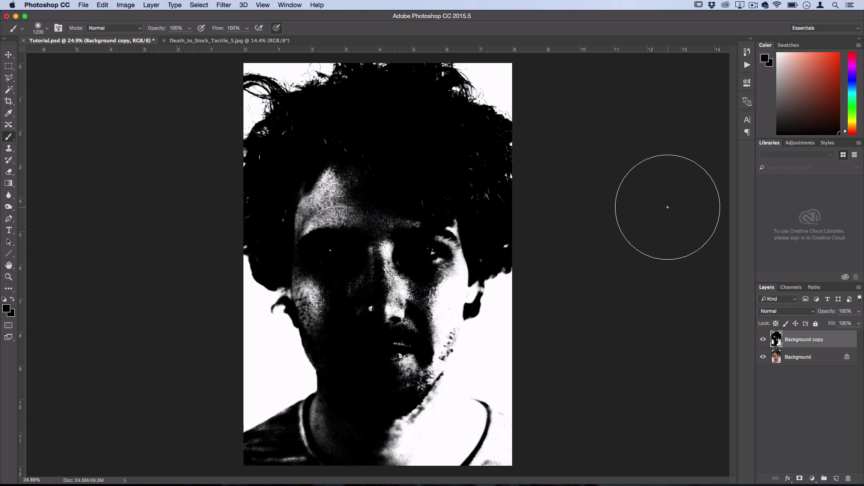
- Drag the pink texture into Tutorial.psd as Layer 1 and set its blend mode to Lighten
drag(230, 41, 259, 387)
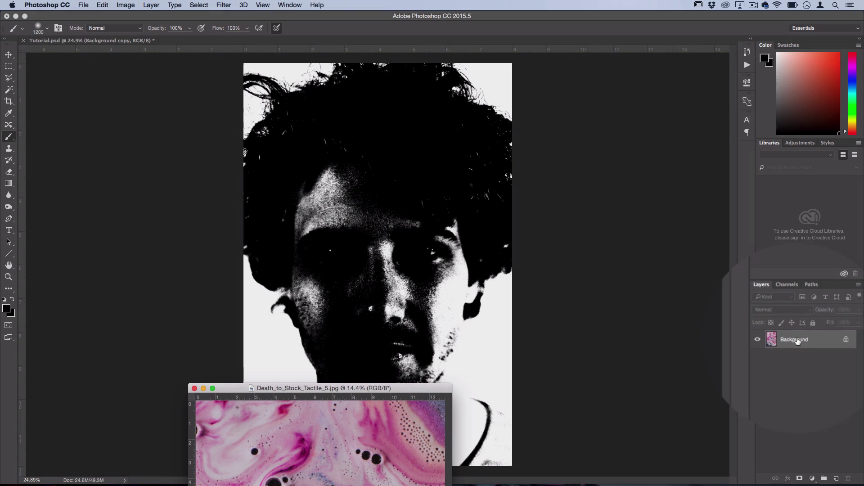
drag(798, 340, 382, 221)
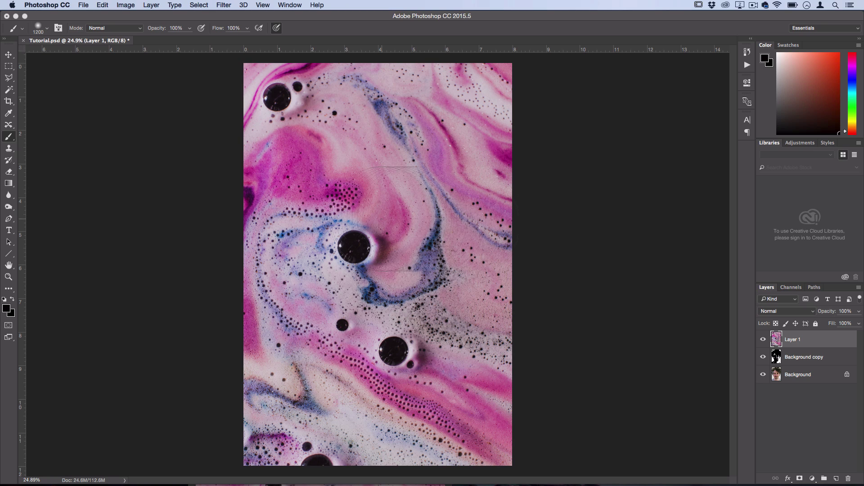
click(785, 313)
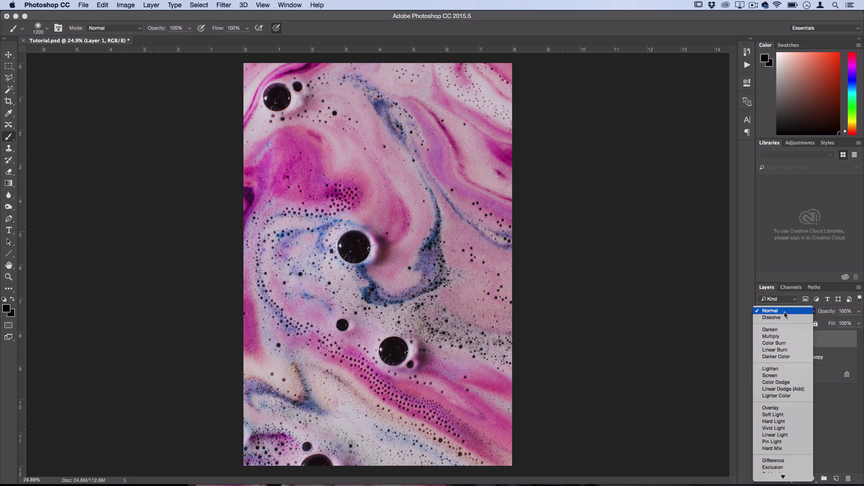
click(785, 312)
click(761, 339)
click(761, 341)
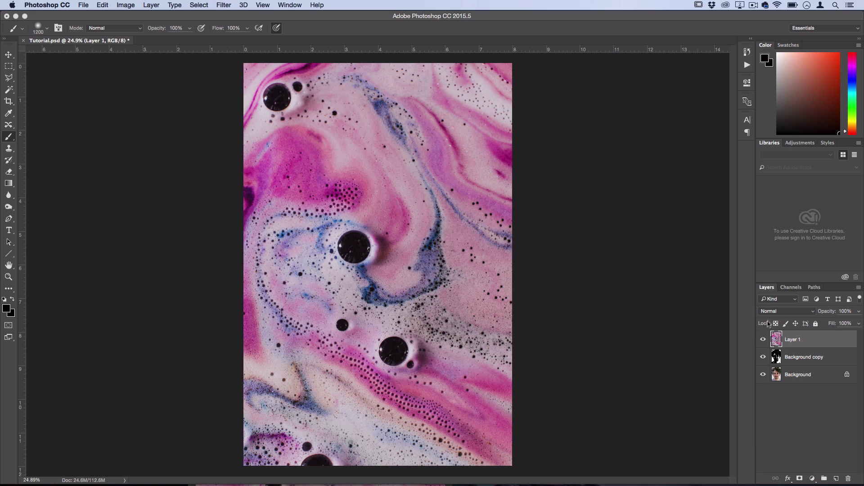
click(773, 312)
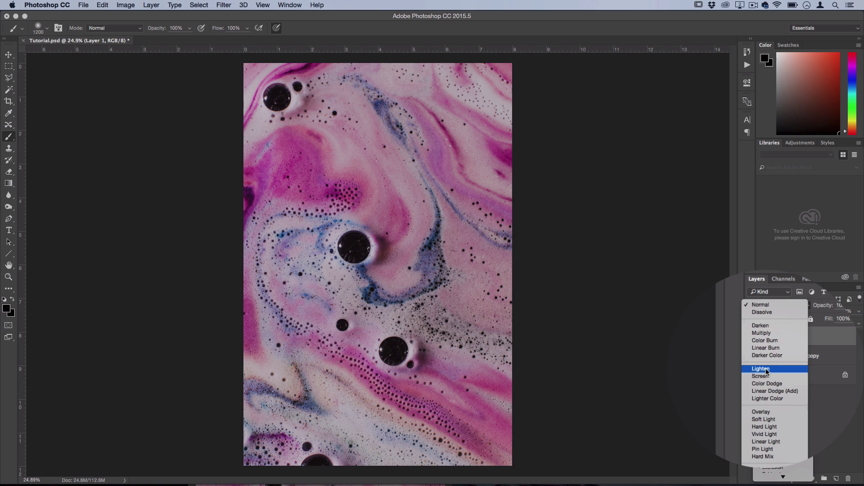
click(766, 369)
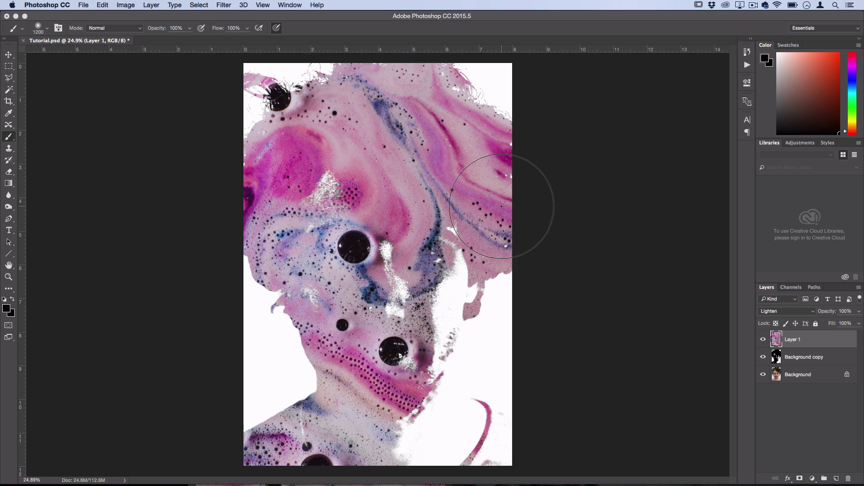
click(762, 342)
click(763, 342)
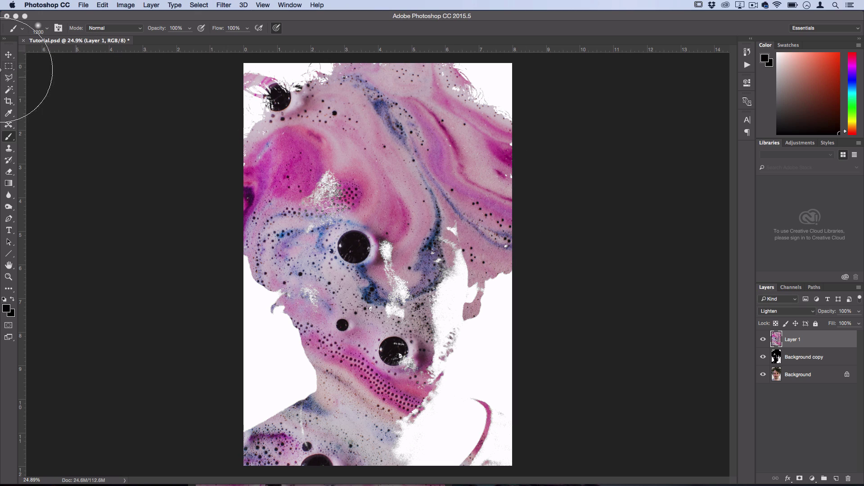
click(9, 57)
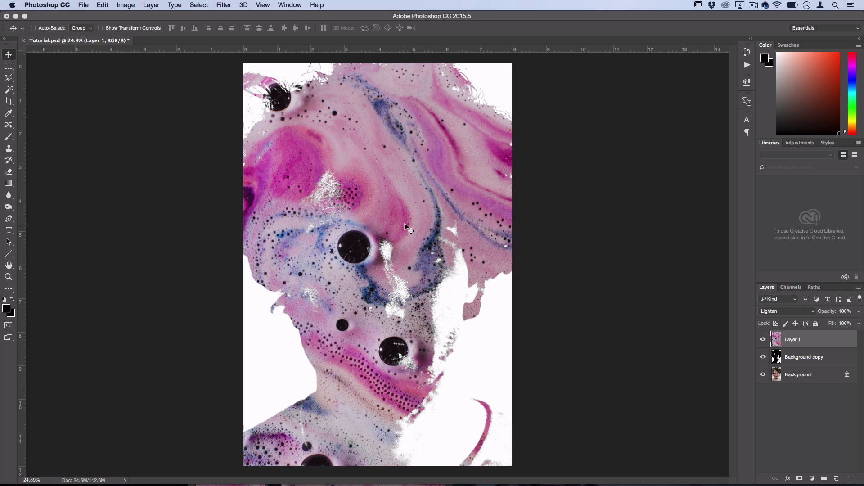
- Shift the texture up and right over the head, fine-tuning until a dark bubble covers the eye
drag(306, 174, 401, 148)
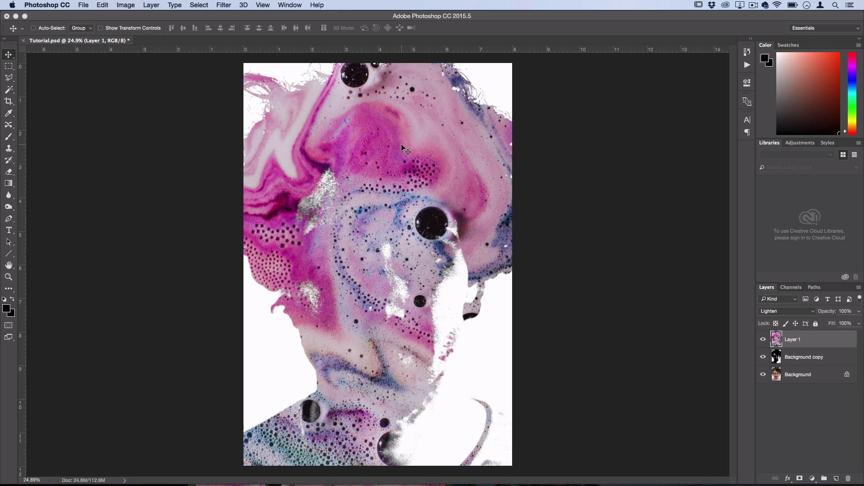
drag(451, 202, 449, 207)
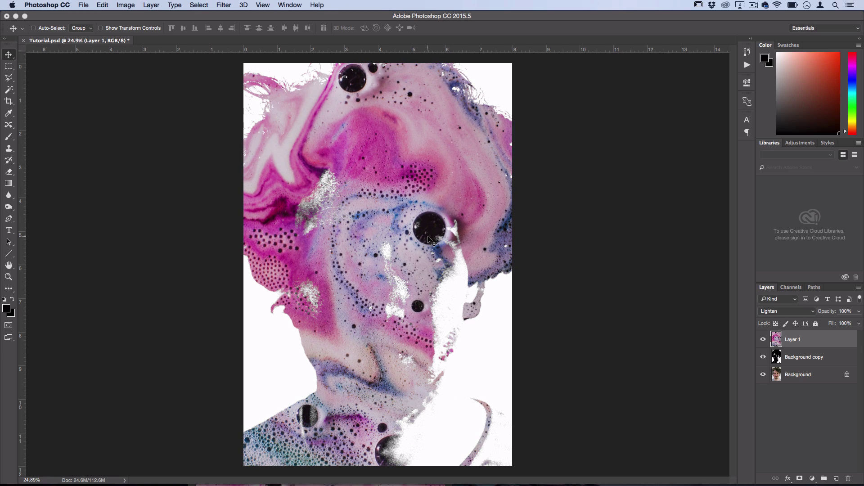
drag(431, 240, 429, 264)
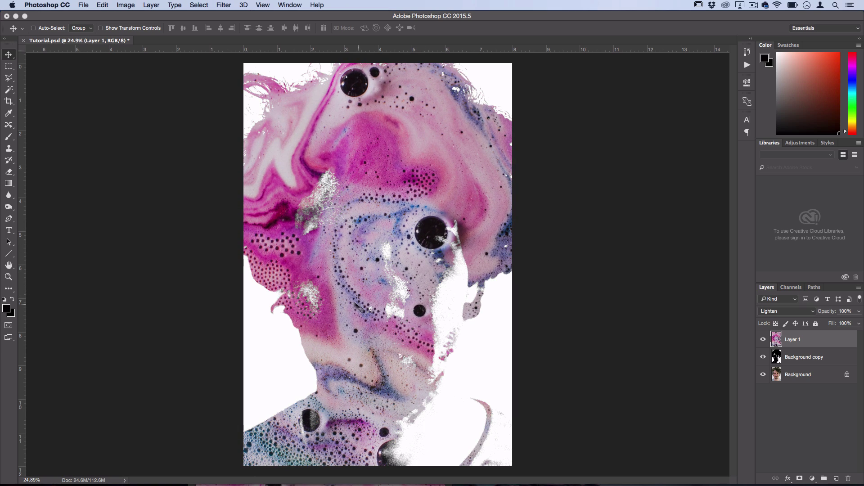
drag(400, 203, 403, 199)
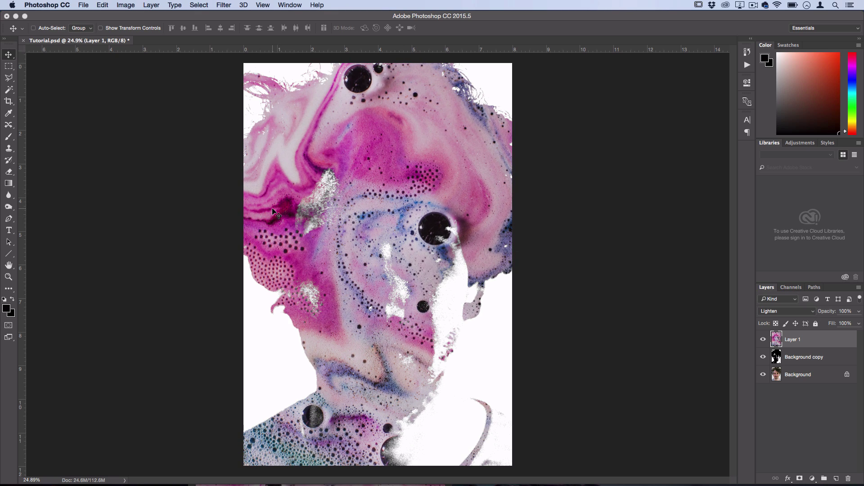
mouse_move(273, 209)
mouse_down()
mouse_move(283, 208)
mouse_move(266, 227)
mouse_move(274, 218)
mouse_up()
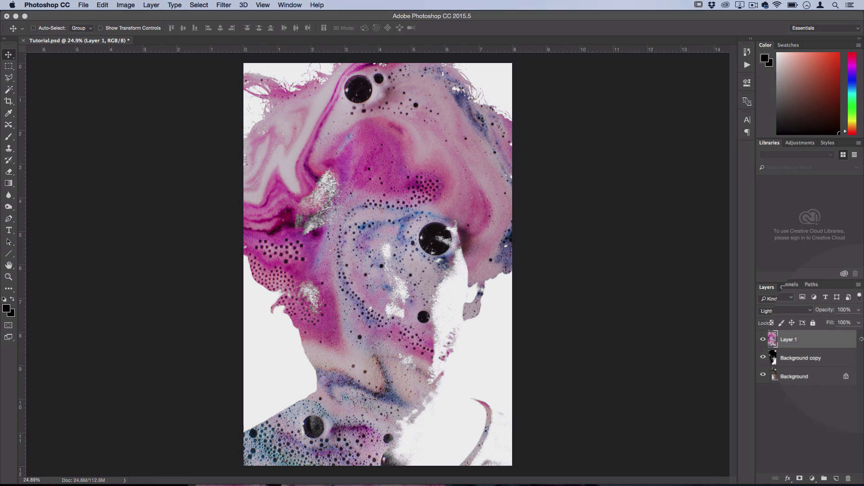
- Unlock the Background as Layer 0 and drag it to the top of the layer stack
click(771, 376)
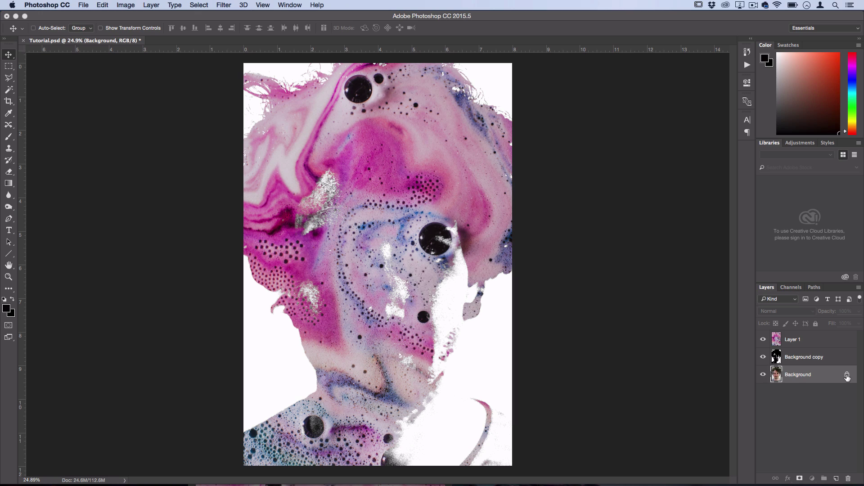
double_click(818, 377)
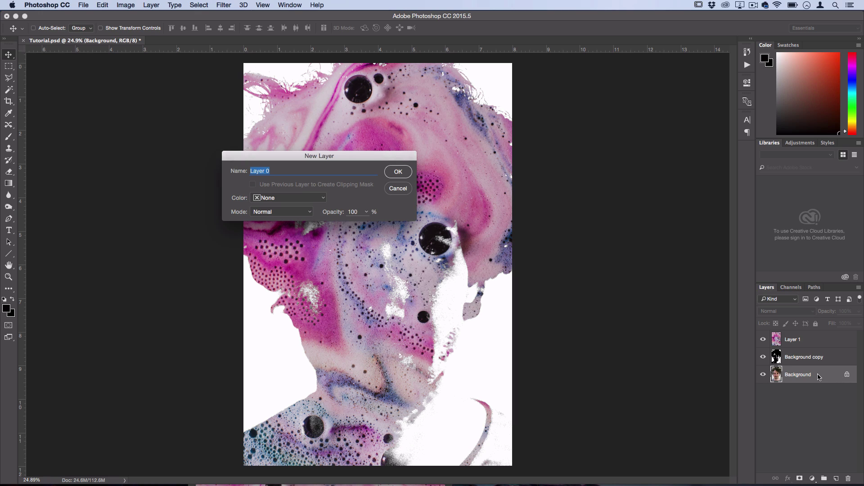
click(398, 172)
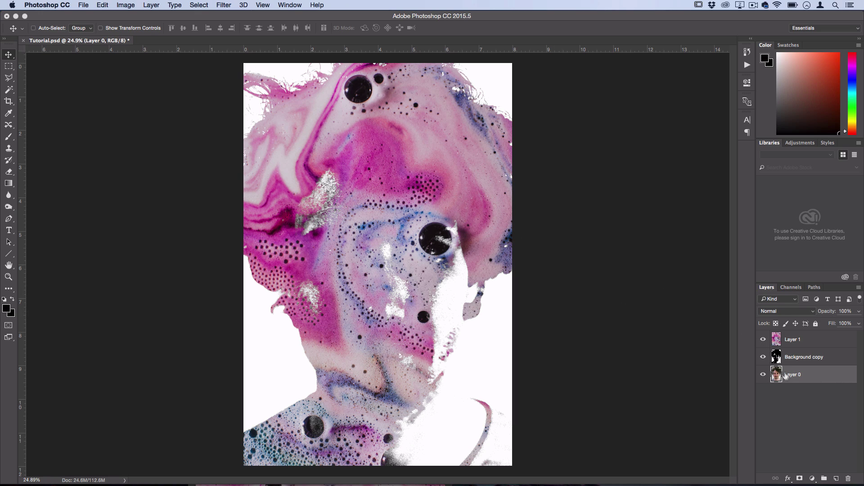
drag(791, 380, 791, 340)
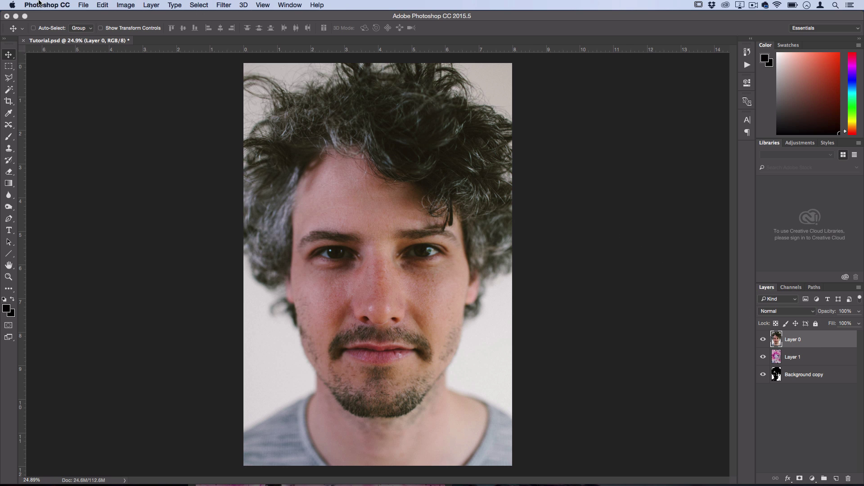
- Add a Reveal All layer mask to Layer 0
click(151, 5)
mouse_move(211, 145)
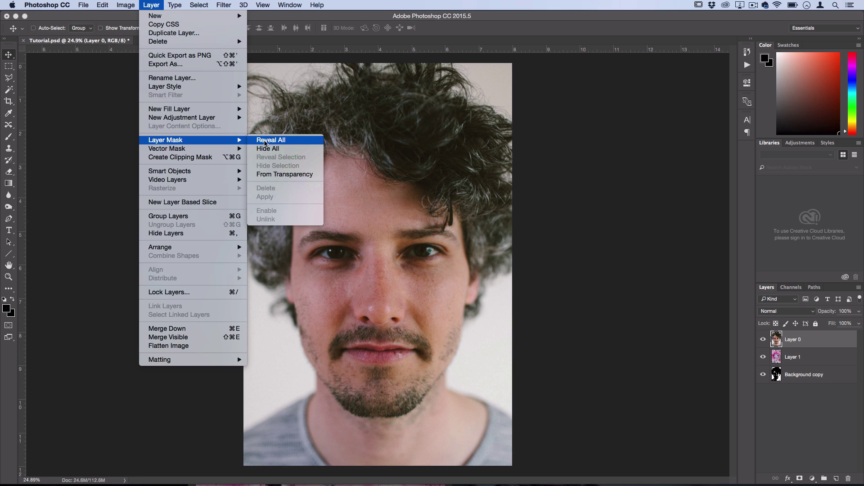
click(266, 140)
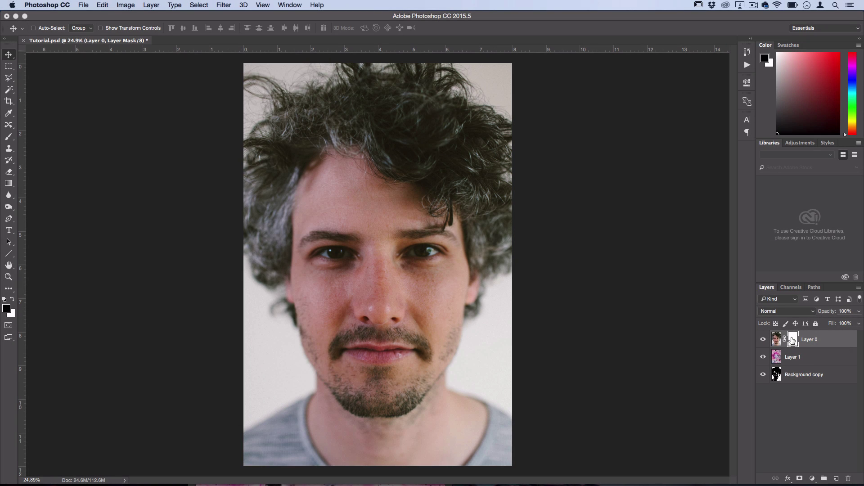
- Select the Gradient Tool and reset the gradient presets to the defaults
click(9, 183)
click(43, 183)
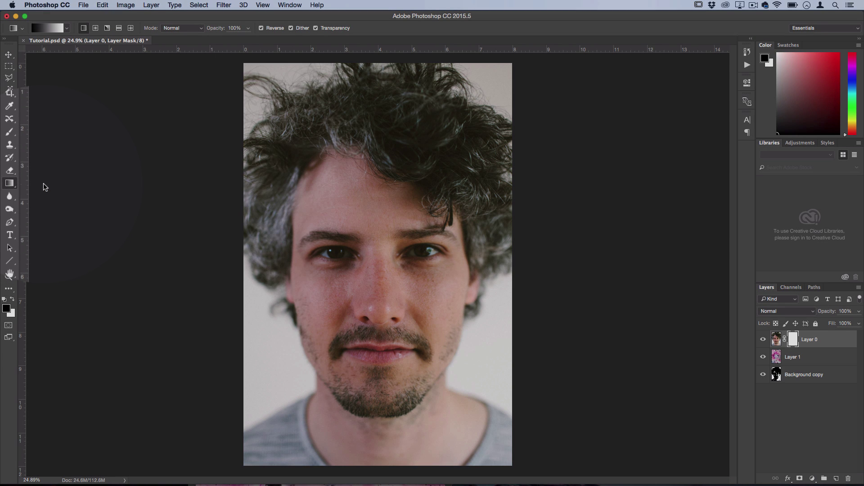
click(67, 28)
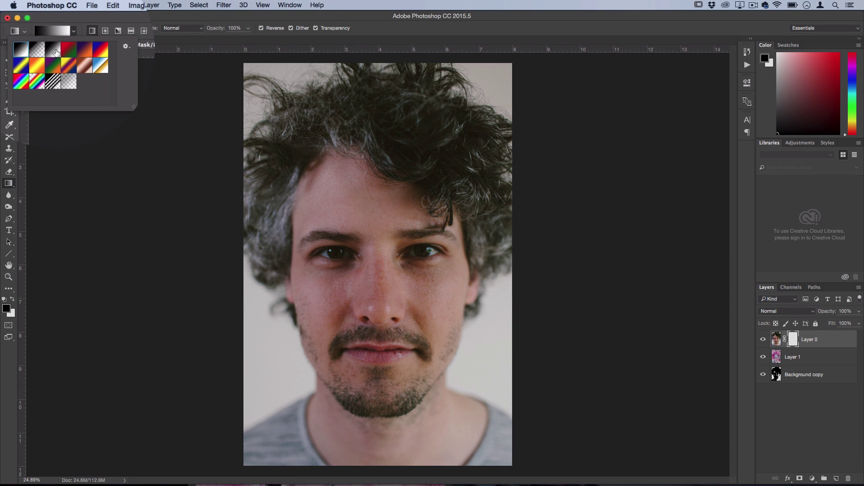
click(126, 45)
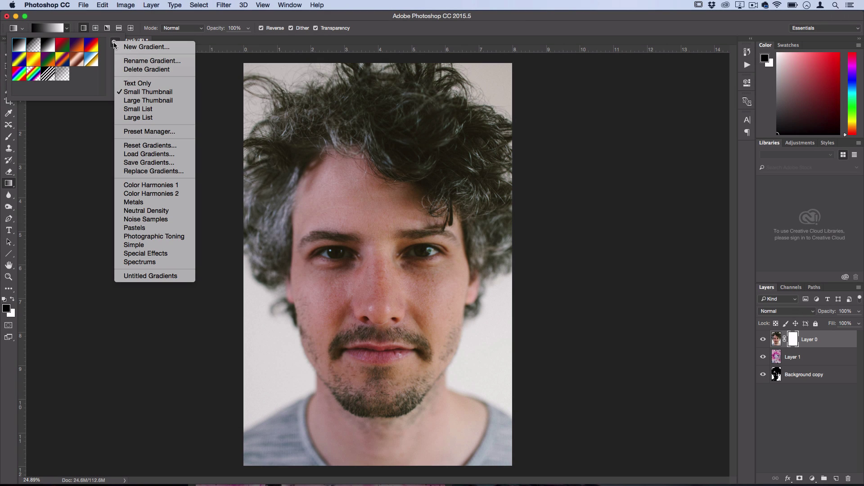
click(150, 146)
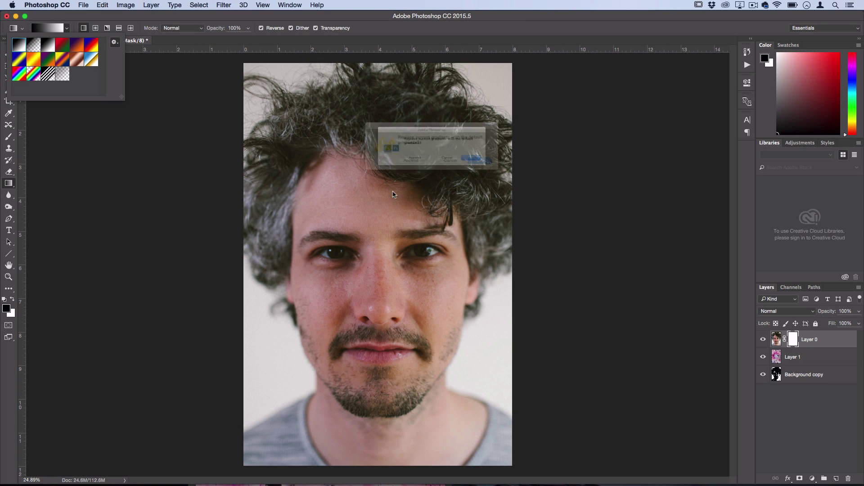
click(486, 170)
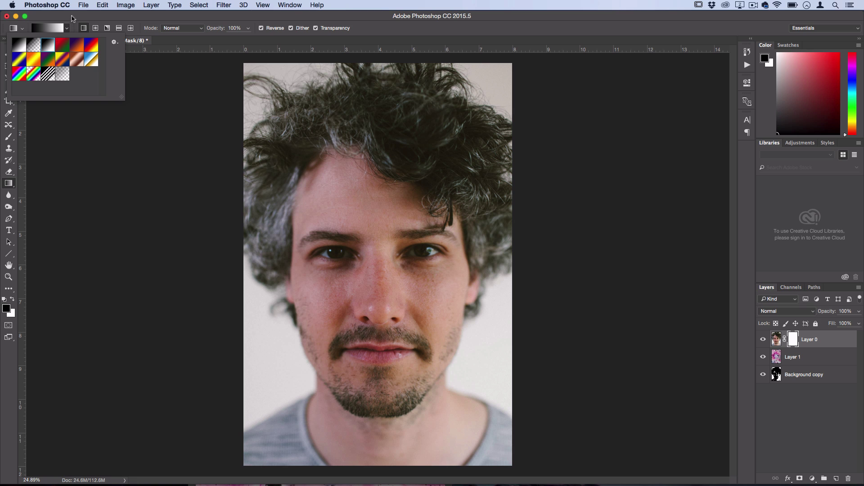
- Drag a black-to-white gradient upward from the nose on Layer 0's mask to reveal texture over the head
click(67, 27)
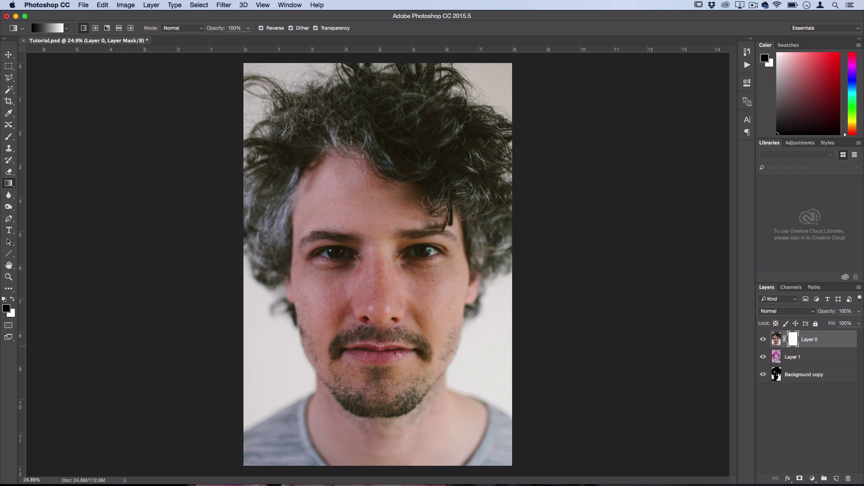
mouse_move(381, 350)
mouse_down()
mouse_move(379, 281)
mouse_move(378, 391)
mouse_up()
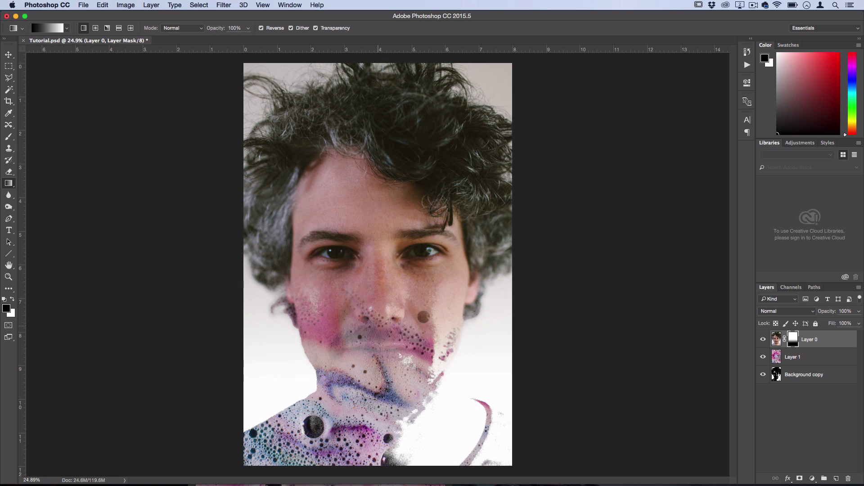
drag(380, 243, 379, 322)
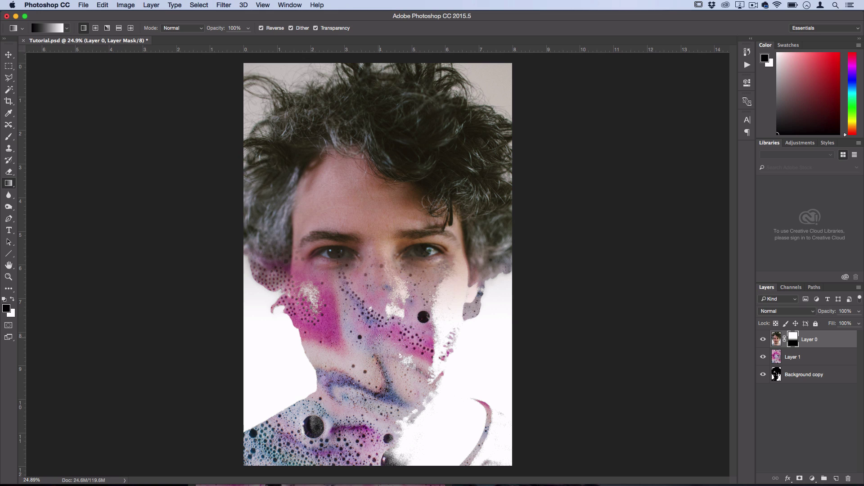
drag(381, 337, 383, 236)
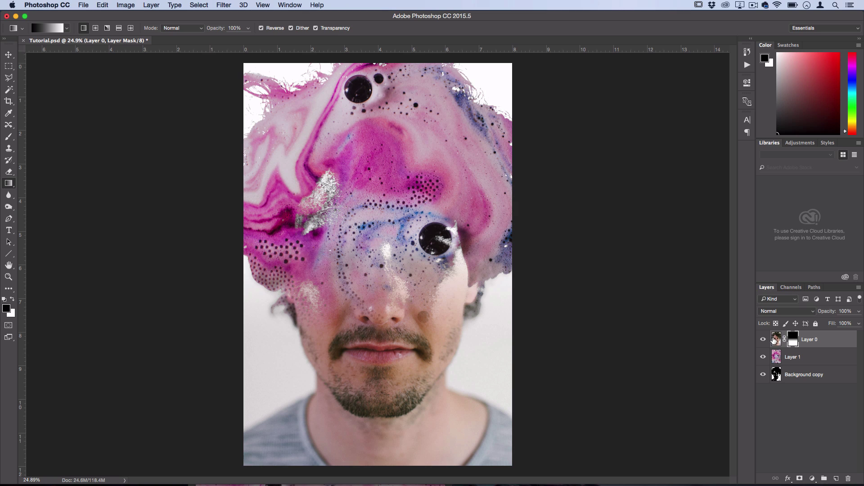
click(774, 340)
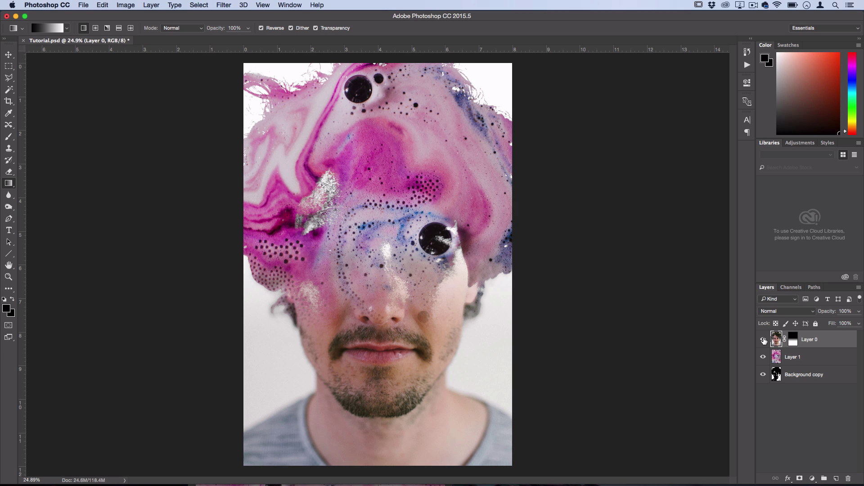
- Add a Black & White adjustment layer with Reds at 21 and Yellows at 92
click(763, 340)
click(763, 340)
click(152, 5)
mouse_move(212, 118)
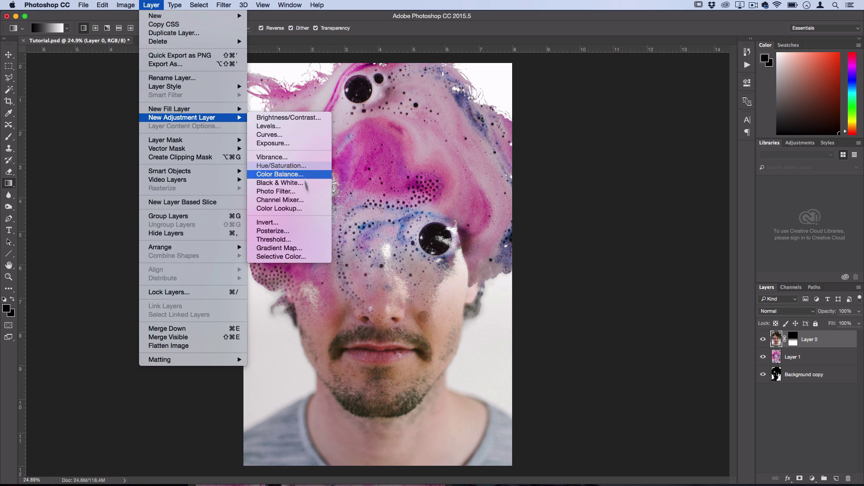
click(308, 183)
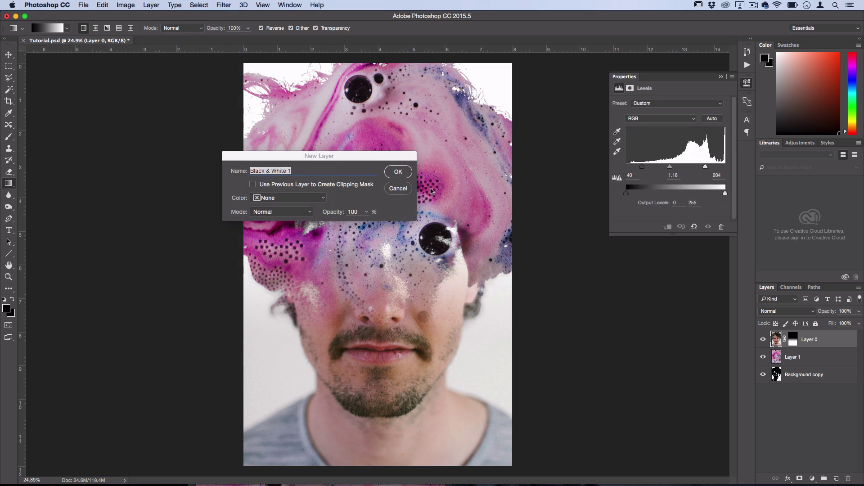
click(399, 172)
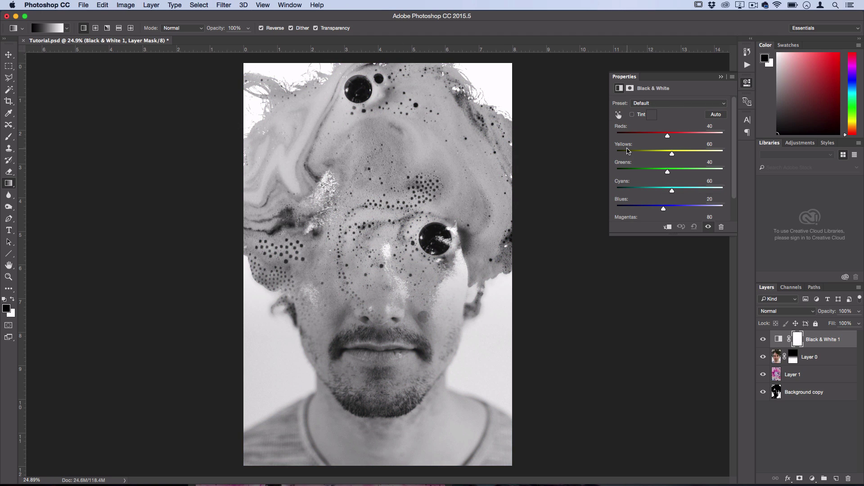
drag(667, 136, 680, 156)
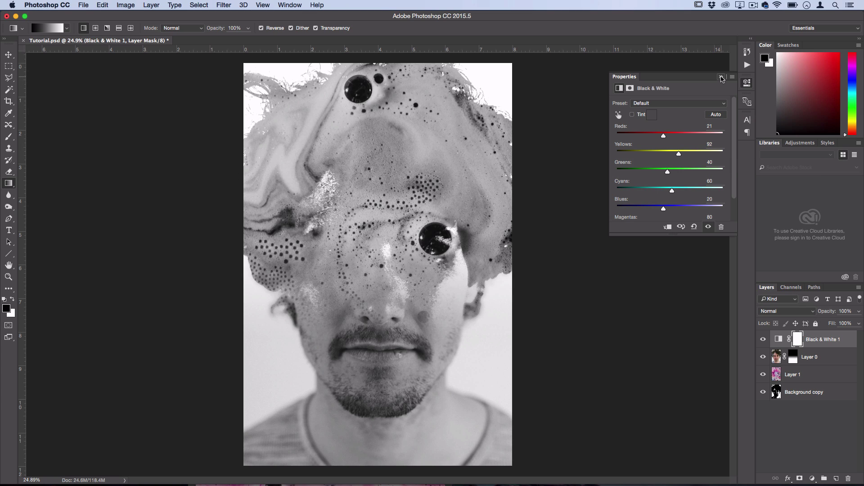
- Clip Black & White 1 to Layer 0 so only the face turns grey
click(721, 78)
click(764, 341)
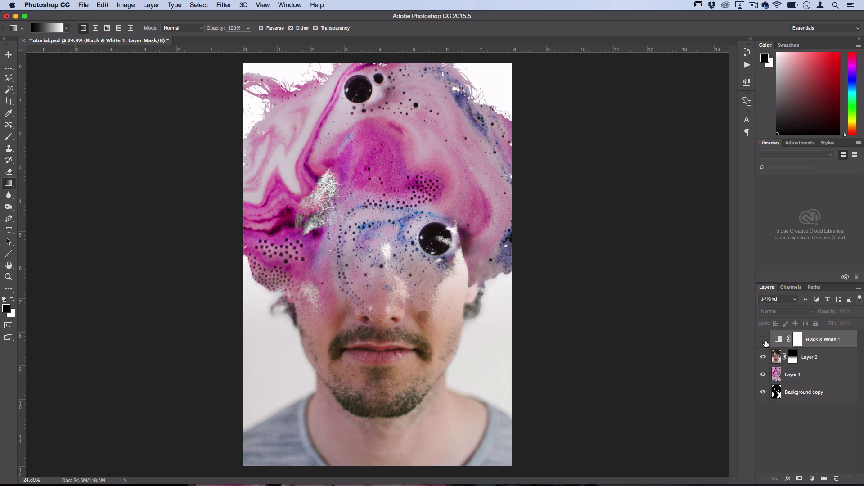
click(765, 342)
click(765, 341)
click(765, 340)
click(765, 340)
click(765, 341)
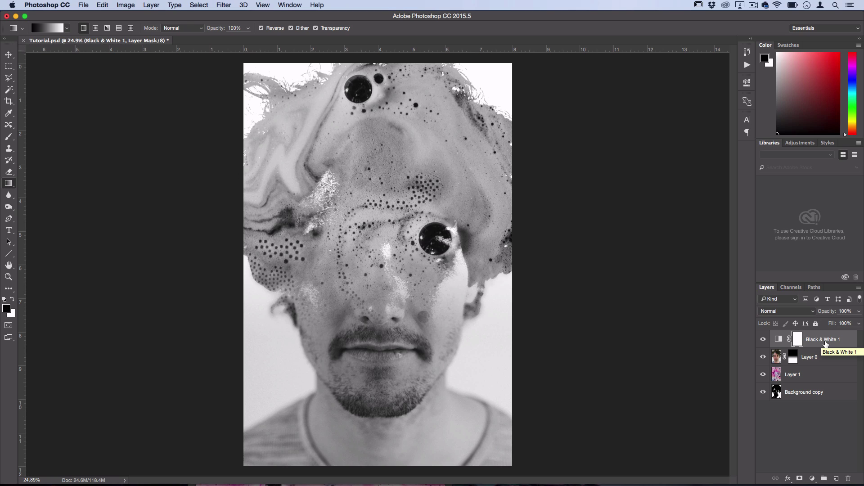
key(alt+super)
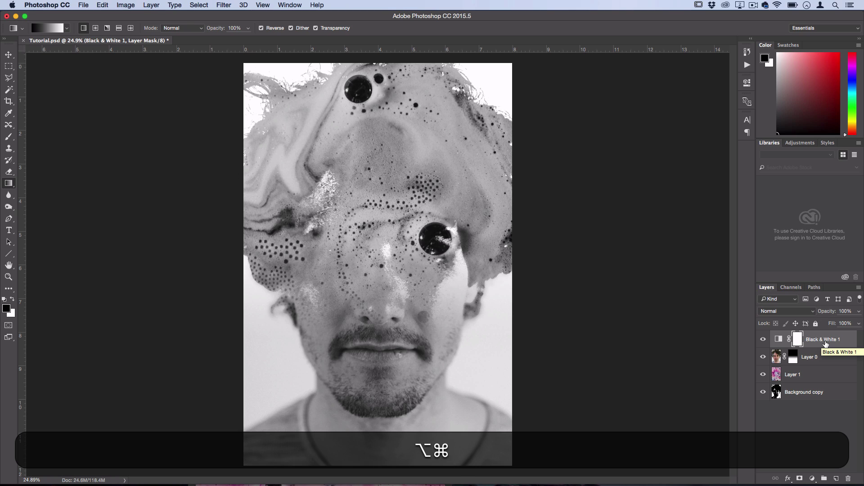
key(alt+super+g)
click(151, 5)
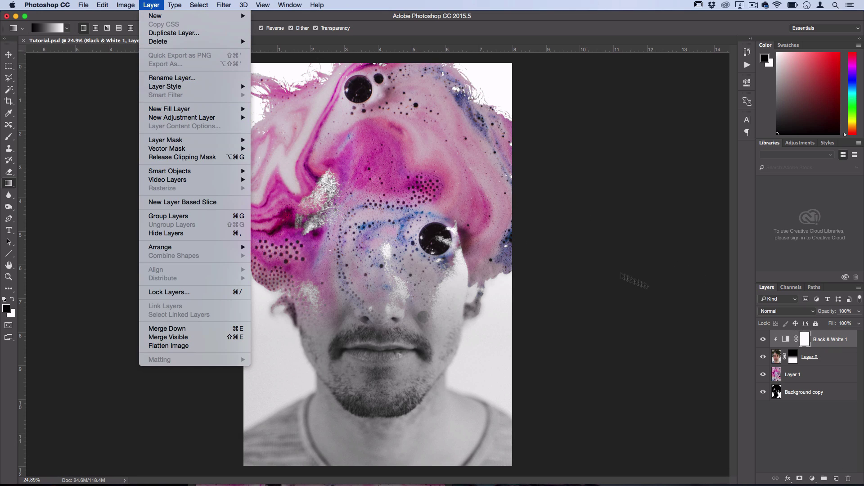
click(836, 349)
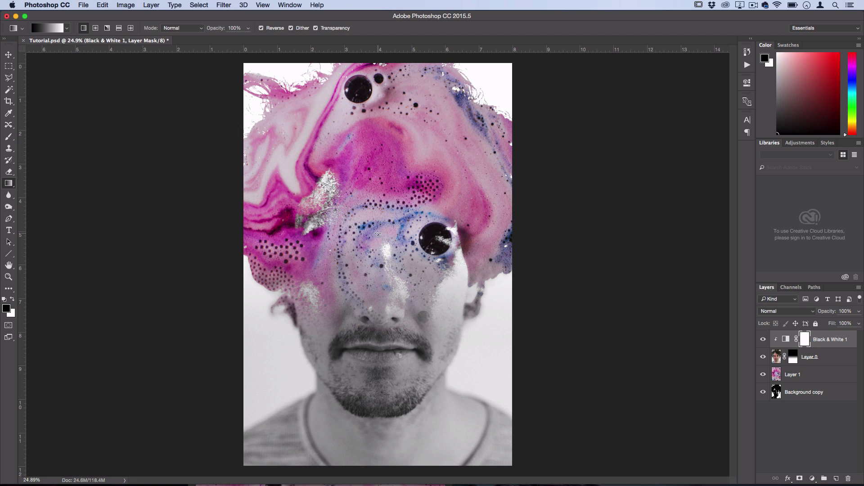
- Soften the black-and-white effect over the lower face with gradients on its mask
drag(375, 399, 346, 386)
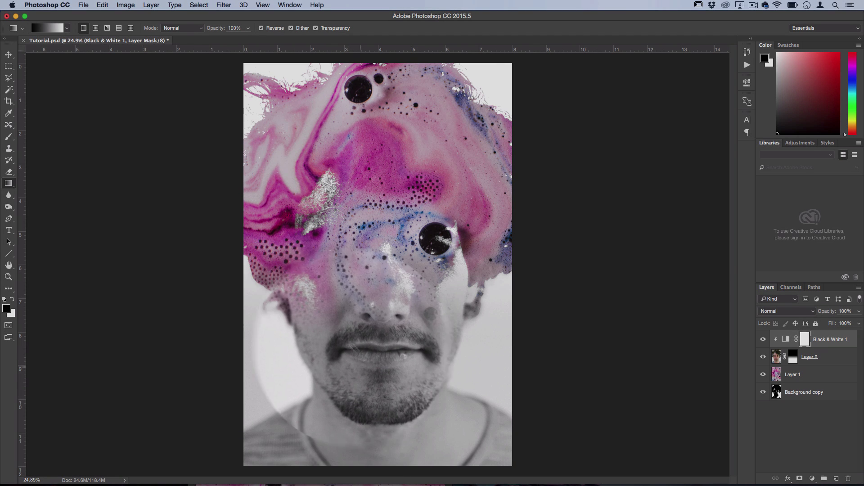
drag(355, 352, 374, 346)
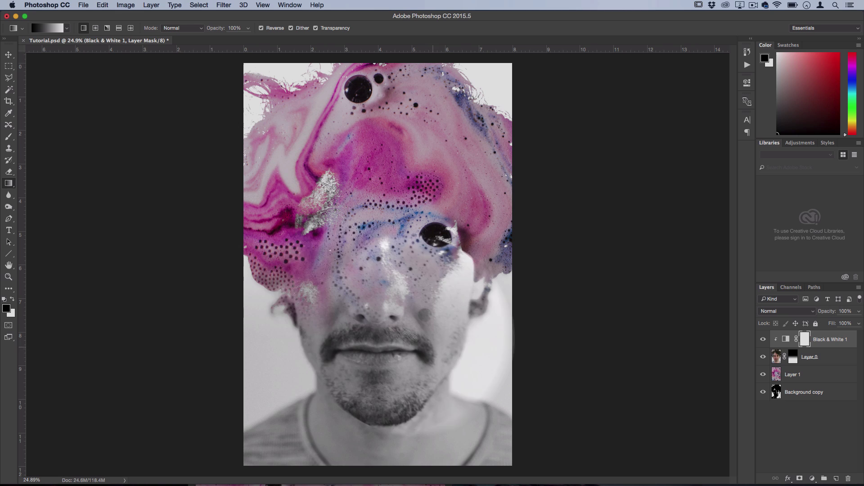
mouse_move(376, 367)
mouse_down()
mouse_move(367, 366)
mouse_move(398, 400)
mouse_up()
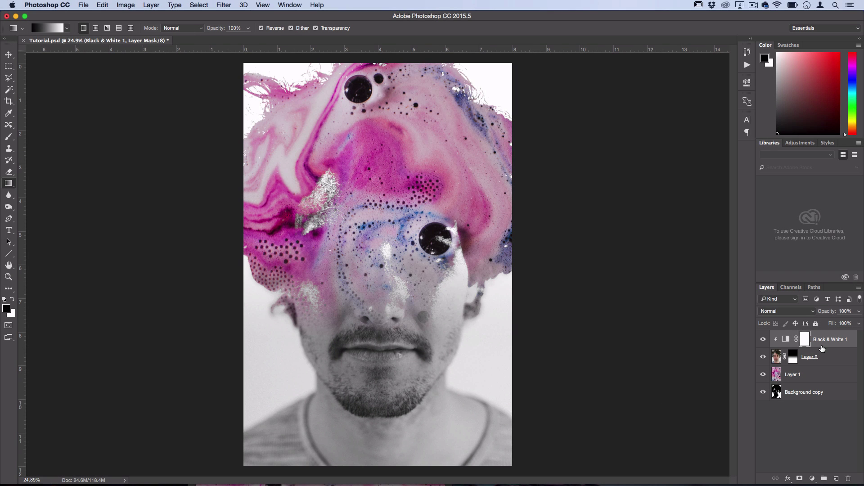
- Add a Levels adjustment layer with input levels 44, 1.00 and 190
click(147, 5)
mouse_move(176, 117)
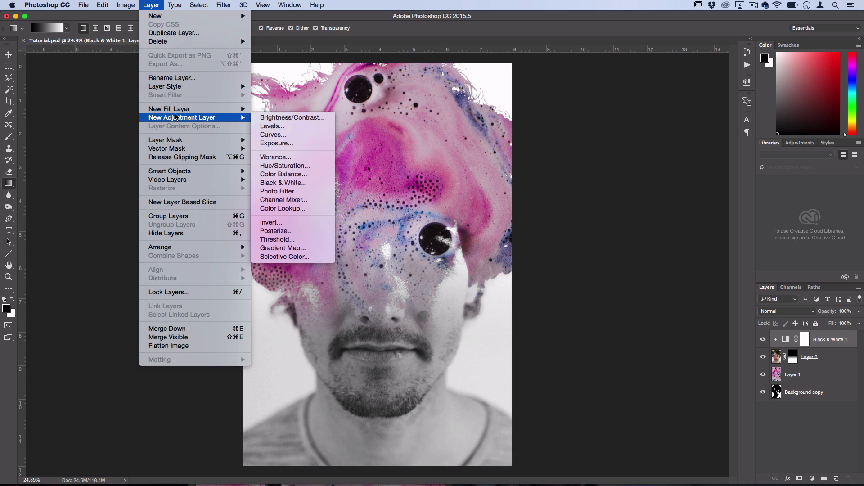
click(272, 126)
key(Return)
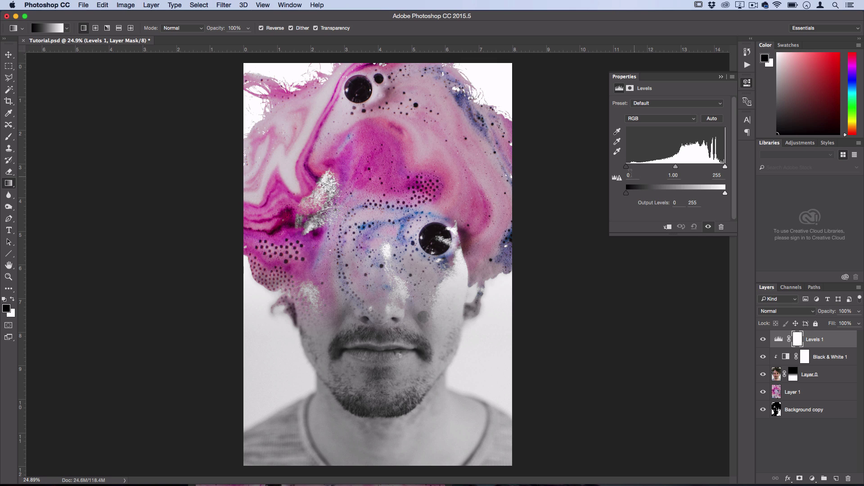
drag(626, 167, 653, 170)
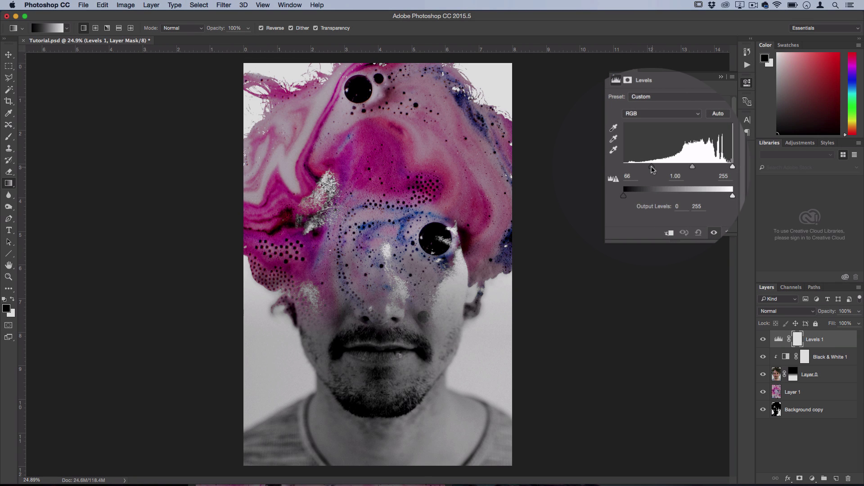
drag(733, 167, 645, 170)
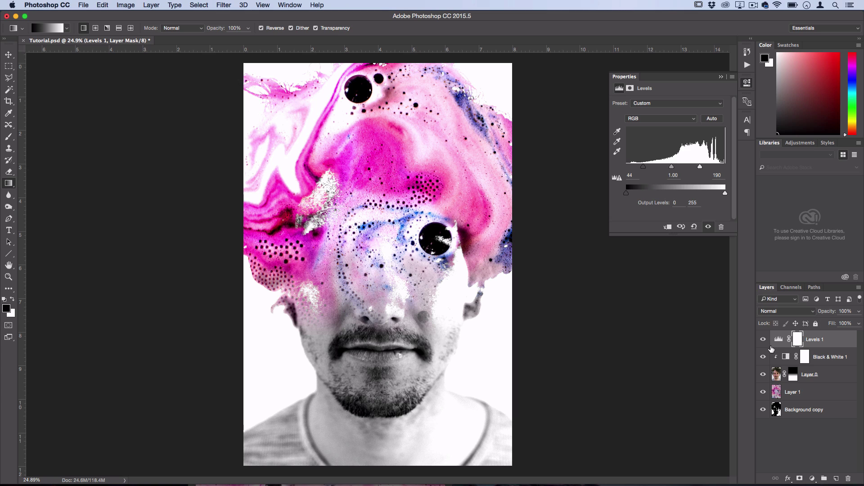
click(763, 341)
click(764, 341)
- Clip Levels 1 to the layer below, toggling the clipping off and on to compare
click(824, 339)
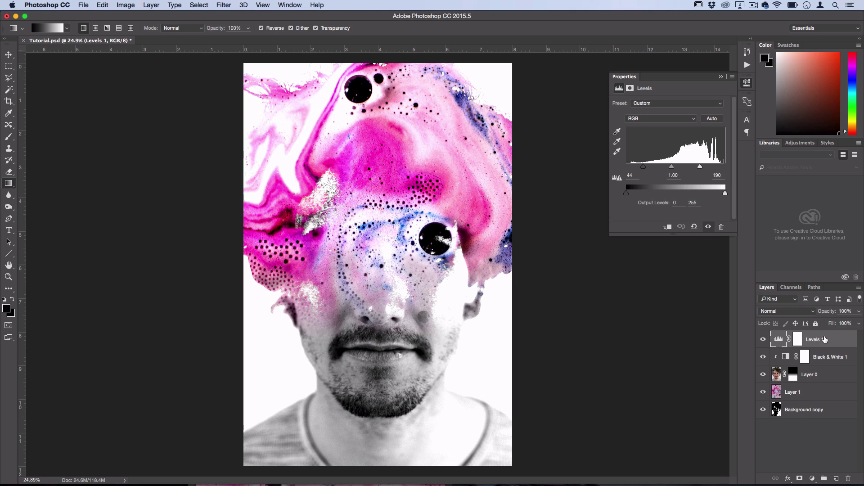
key(alt+super+g)
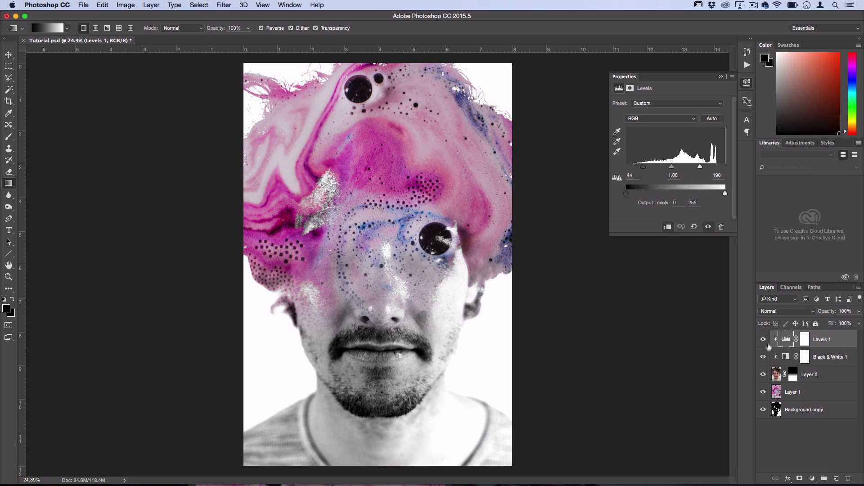
click(148, 4)
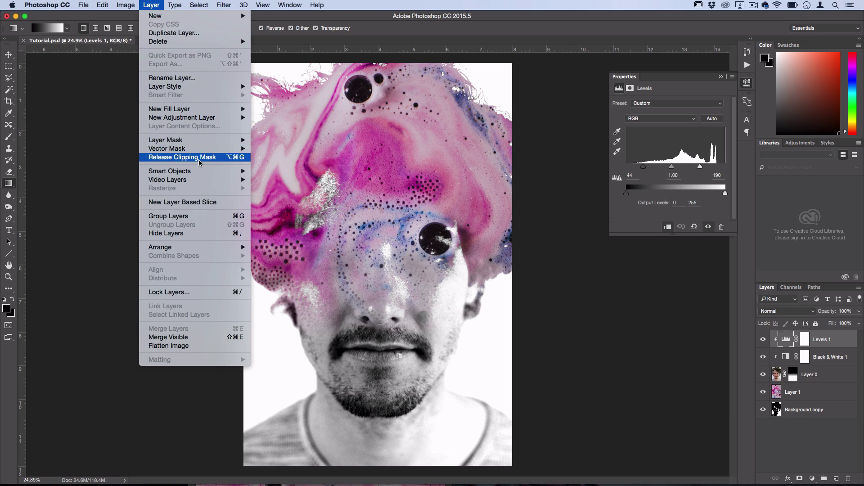
click(150, 4)
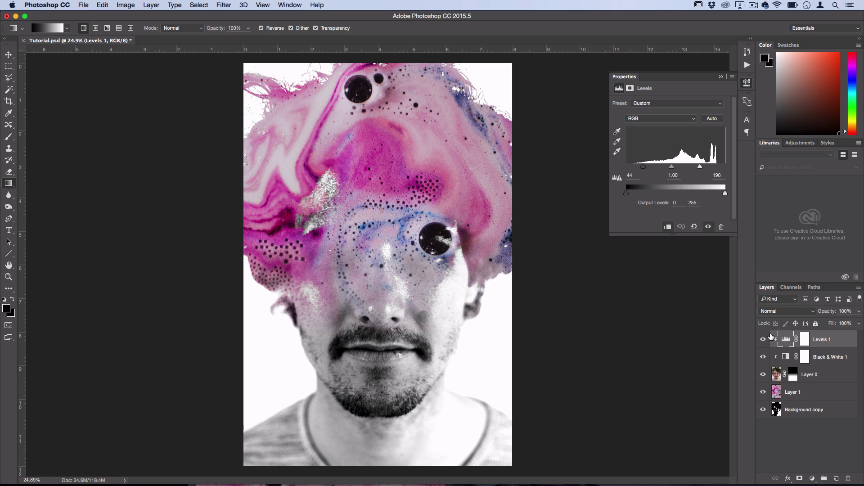
key(alt+super+g)
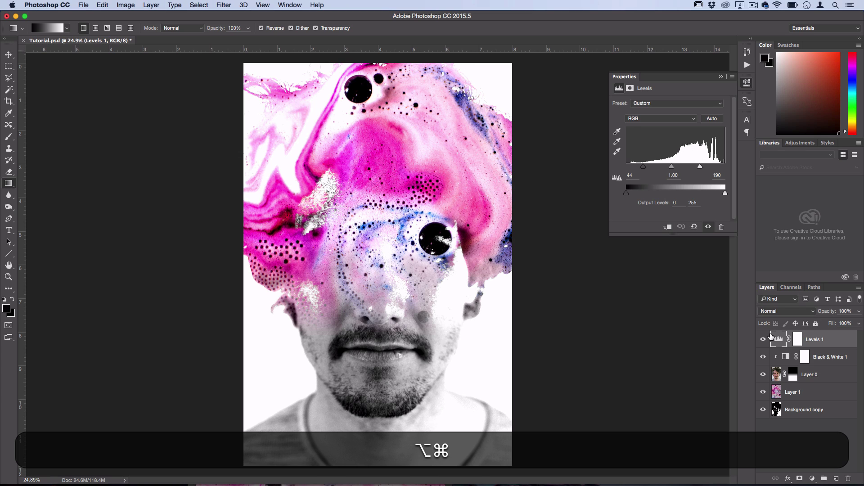
key(alt+super+g)
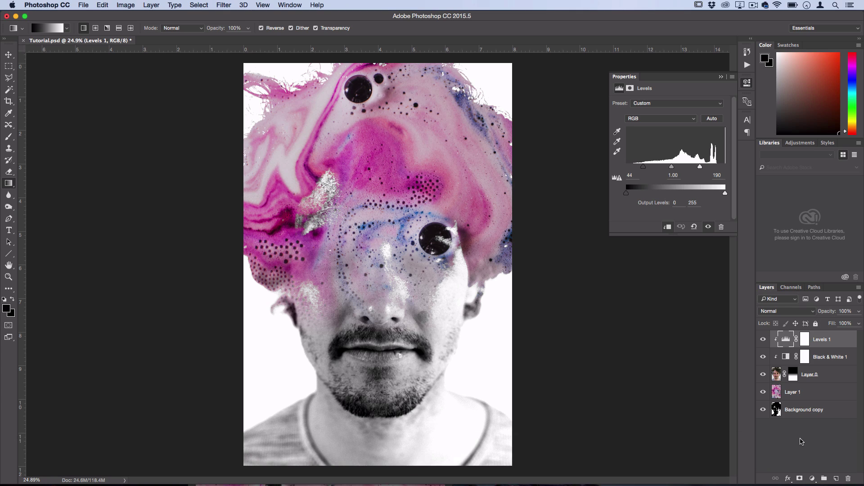
- Target Layer 0's mask with a fully soft, 0% hardness brush painting in black
click(777, 375)
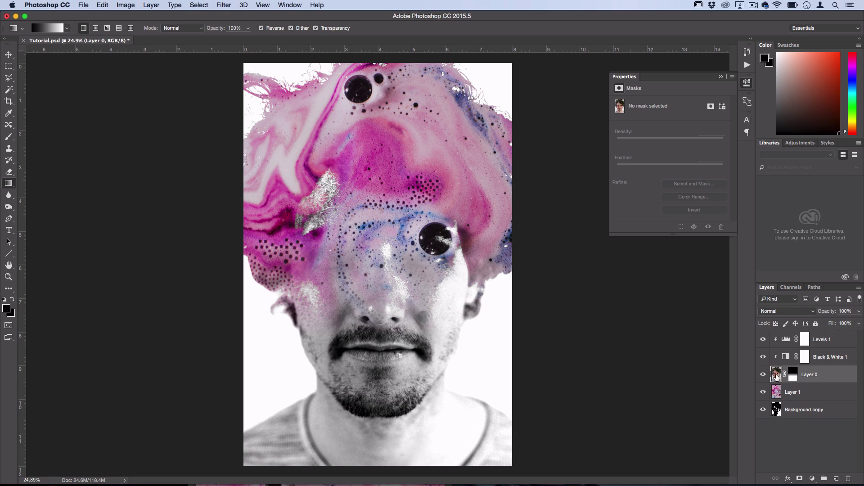
key(super+backslash)
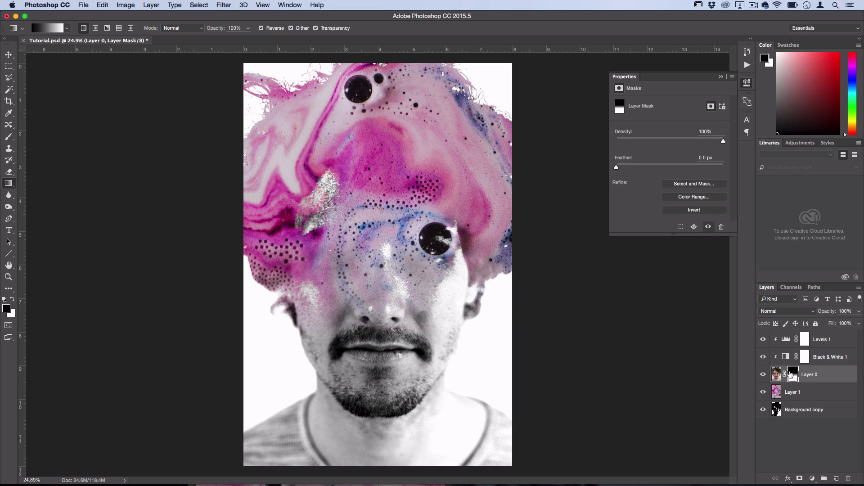
click(8, 136)
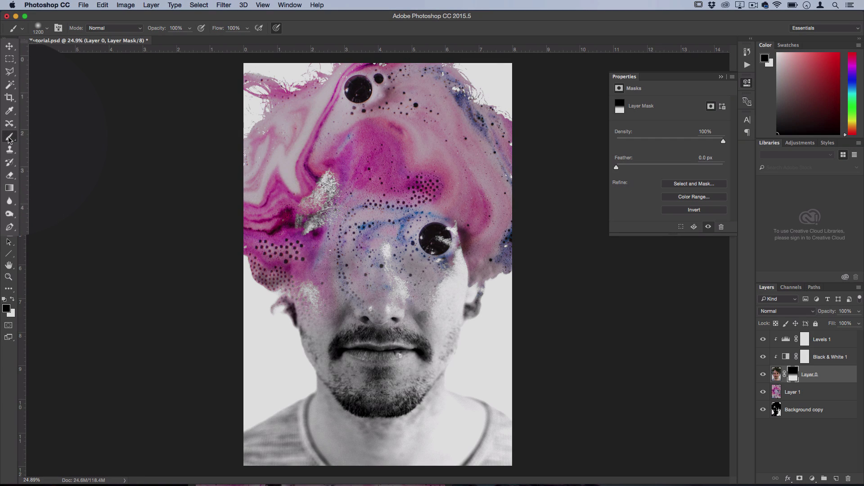
click(47, 27)
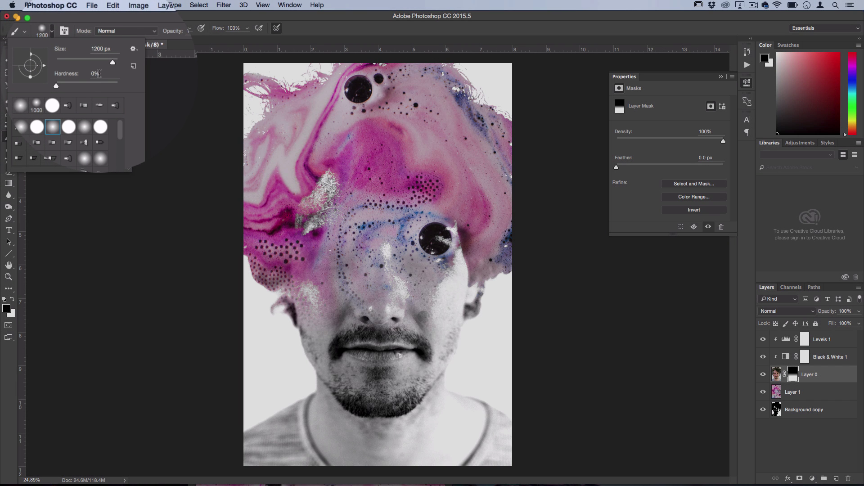
click(86, 67)
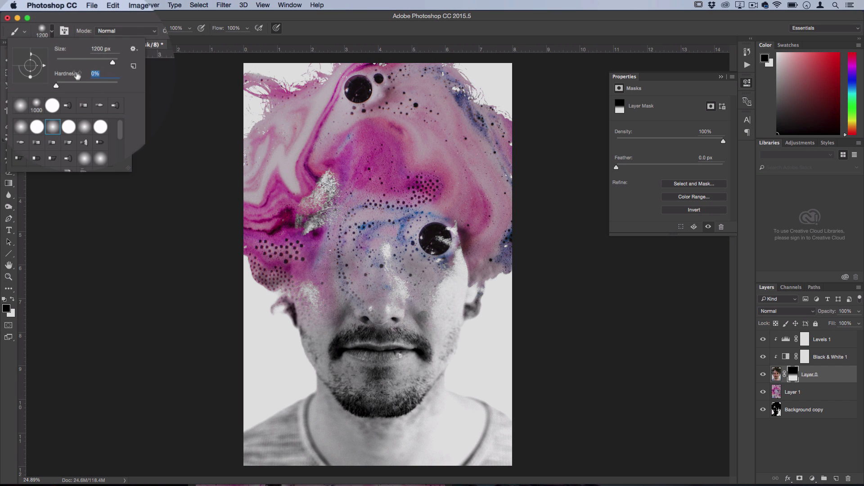
key(Return)
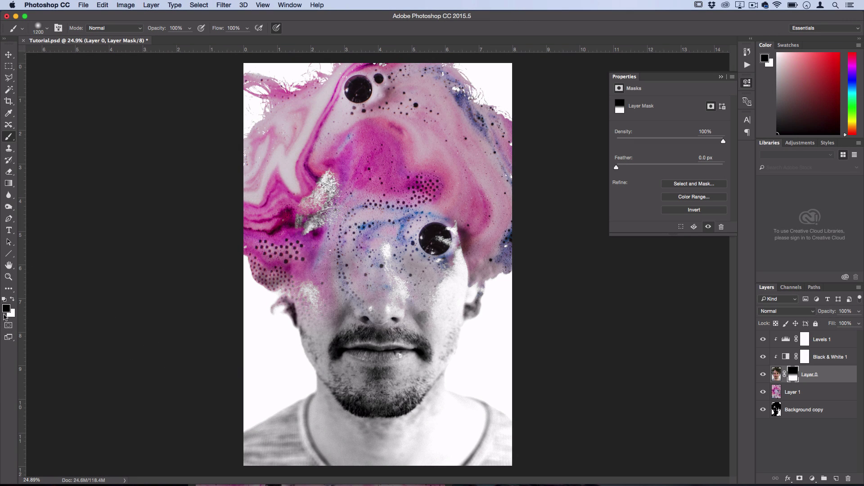
click(6, 309)
click(665, 150)
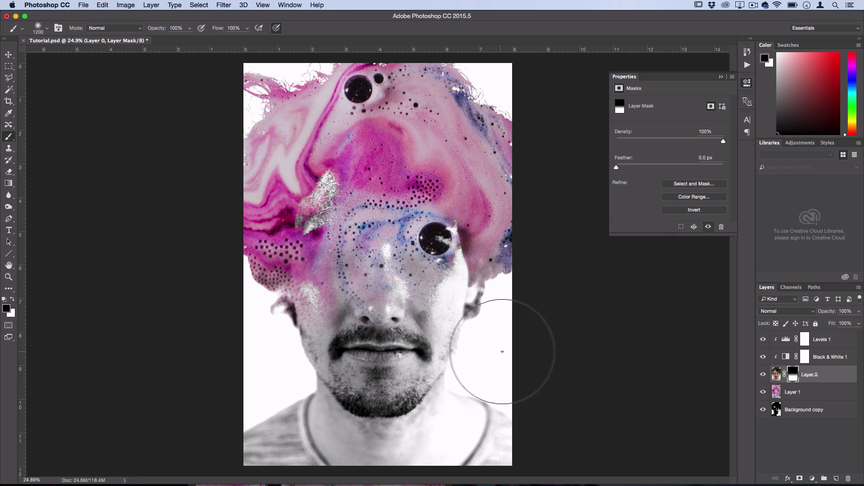
- Paint black on the mask over the right ear and jaw and the lower-left shoulder
mouse_move(514, 350)
mouse_down()
mouse_move(507, 362)
mouse_move(518, 366)
mouse_up()
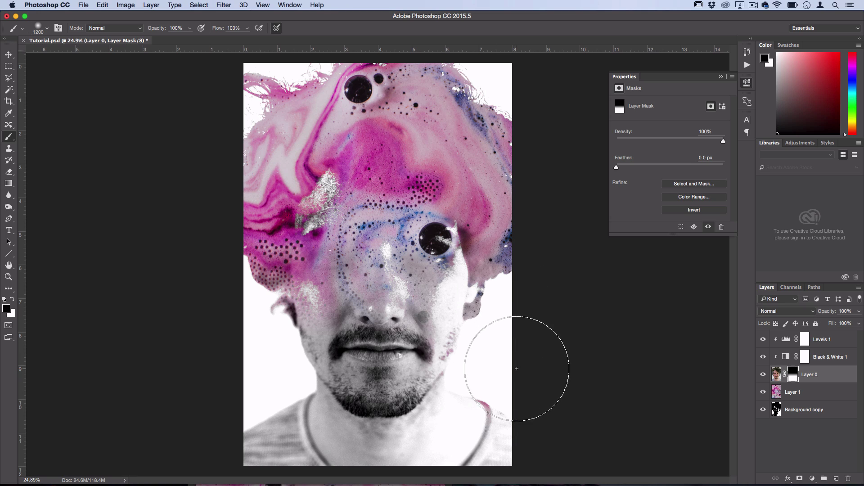
mouse_move(221, 375)
mouse_down()
mouse_move(248, 367)
mouse_move(247, 337)
mouse_move(250, 354)
mouse_move(231, 372)
mouse_move(255, 375)
mouse_up()
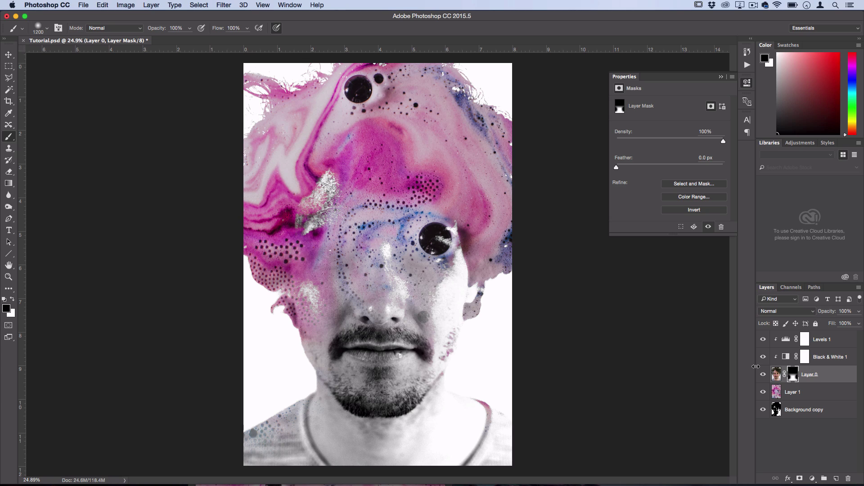
click(831, 339)
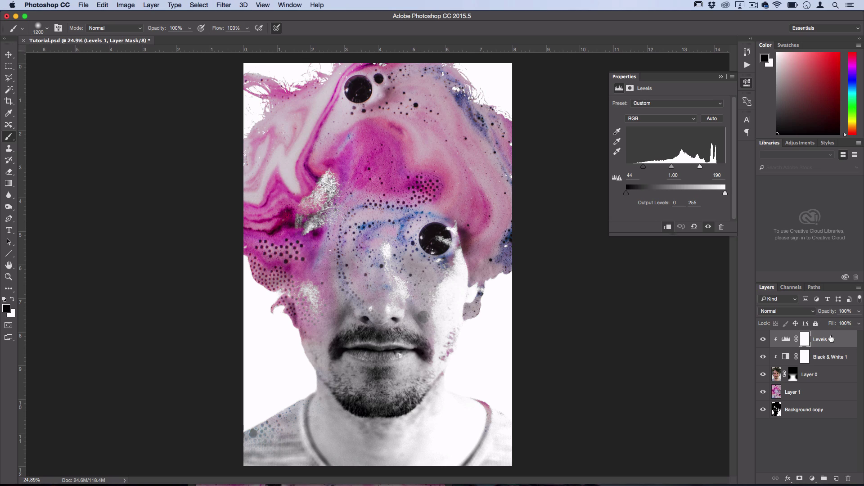
- Add a Solid Color fill layer, Color Fill 1, filled with dark navy blue
click(157, 5)
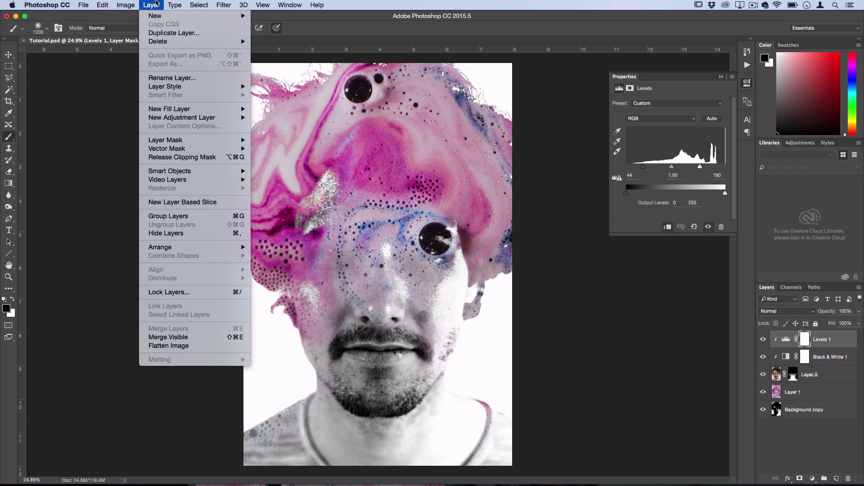
mouse_move(189, 109)
click(270, 109)
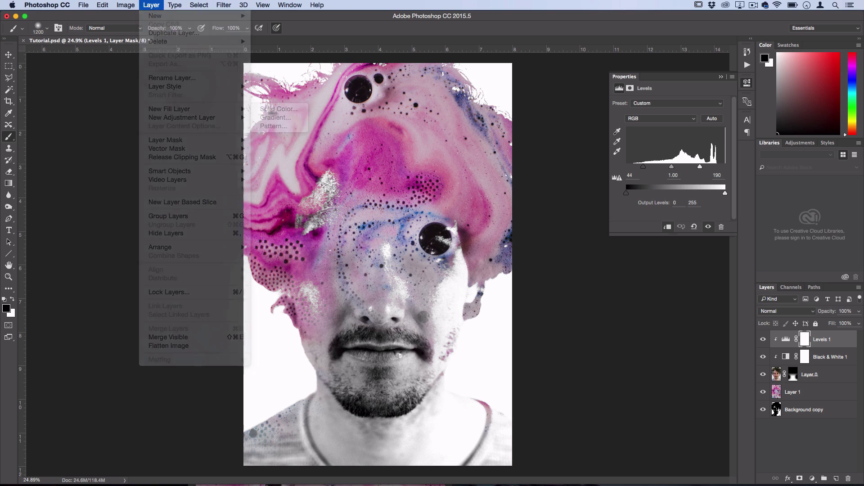
click(398, 171)
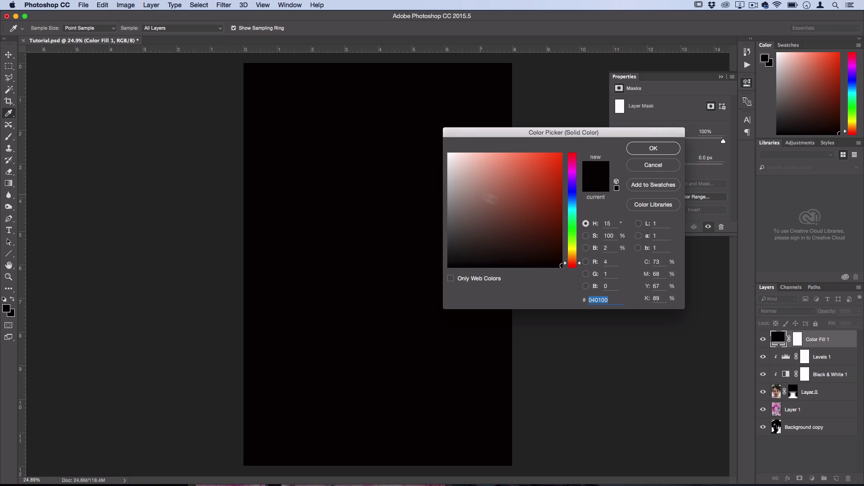
click(571, 201)
click(561, 244)
drag(560, 244, 560, 251)
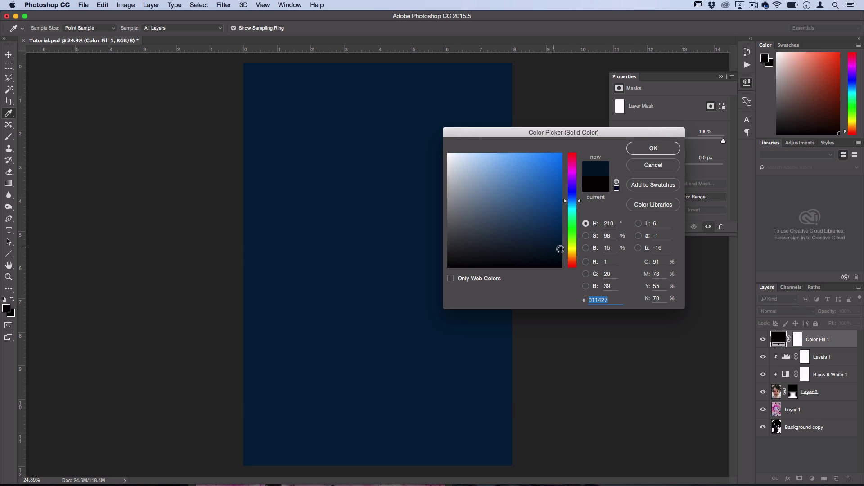
click(641, 153)
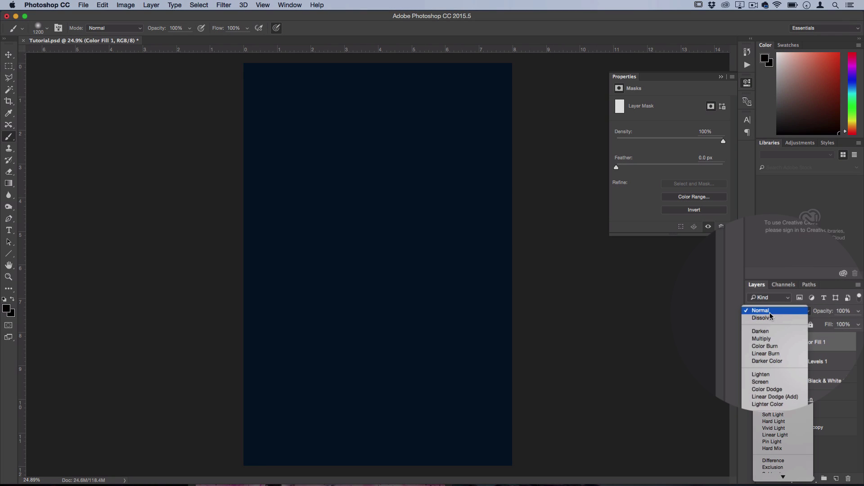
- Blend the navy fill in Exclusion mode at 77% opacity, keeping its colour unchanged
click(783, 311)
click(765, 465)
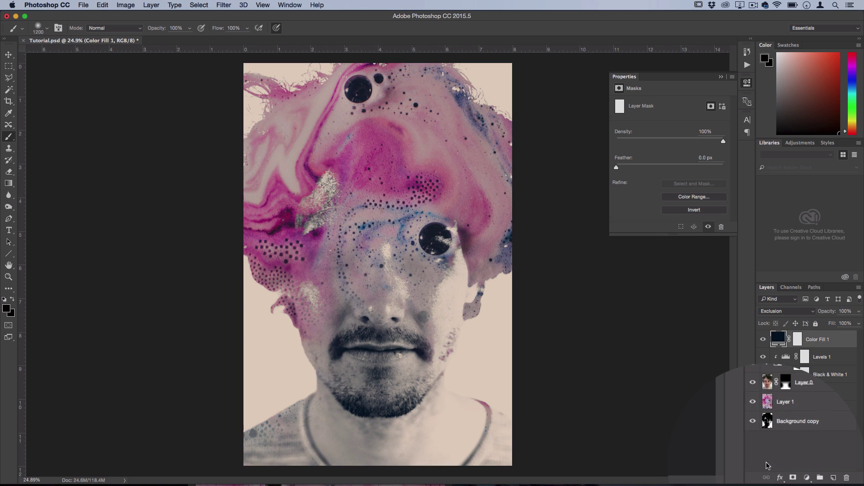
click(763, 340)
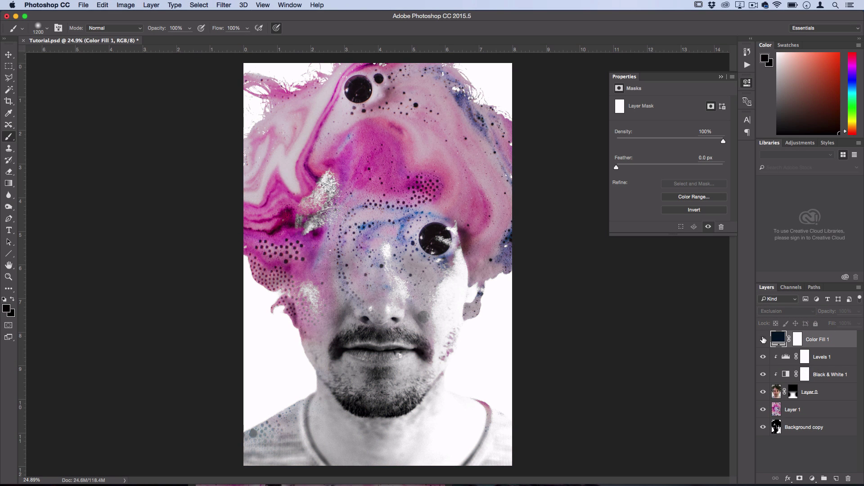
click(763, 339)
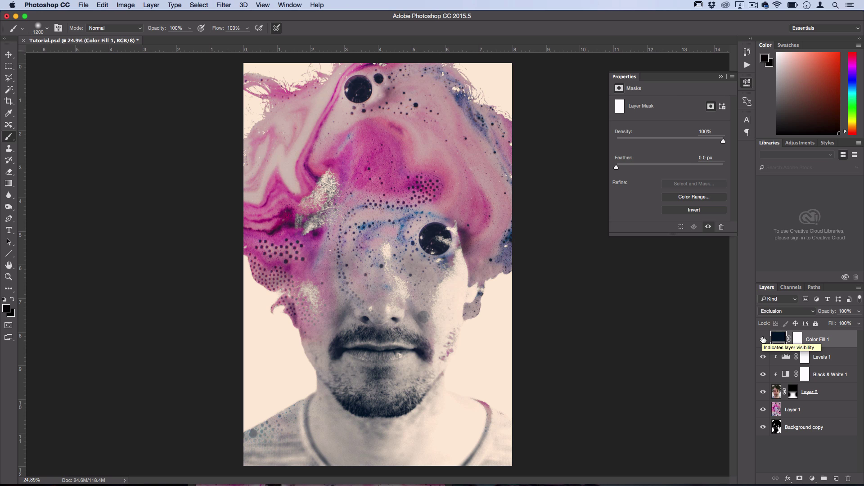
click(763, 339)
click(763, 339)
click(763, 339)
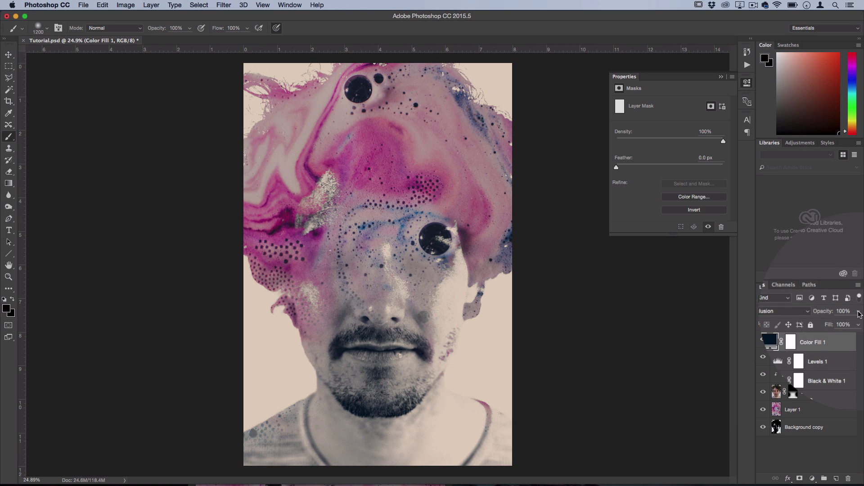
click(859, 311)
drag(857, 320, 846, 323)
double_click(778, 339)
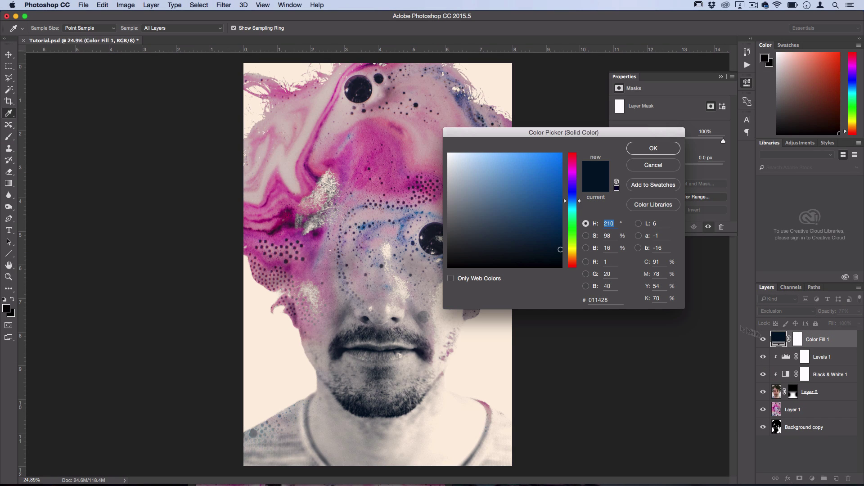
click(646, 150)
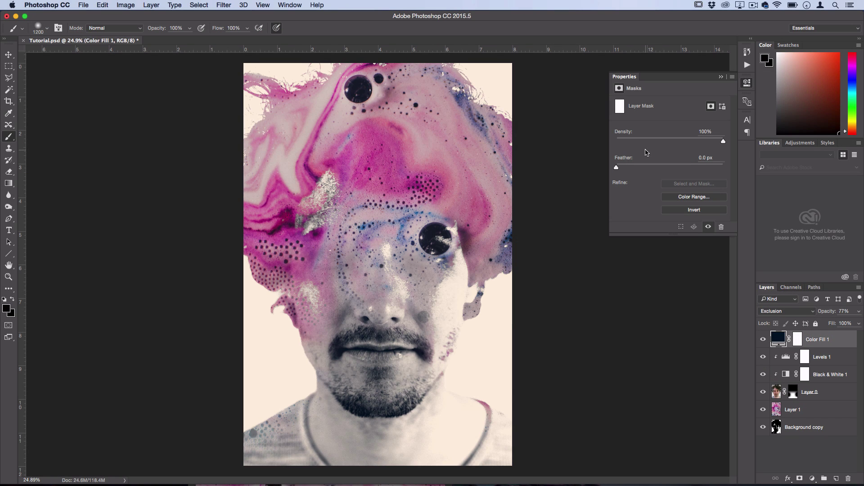
click(746, 83)
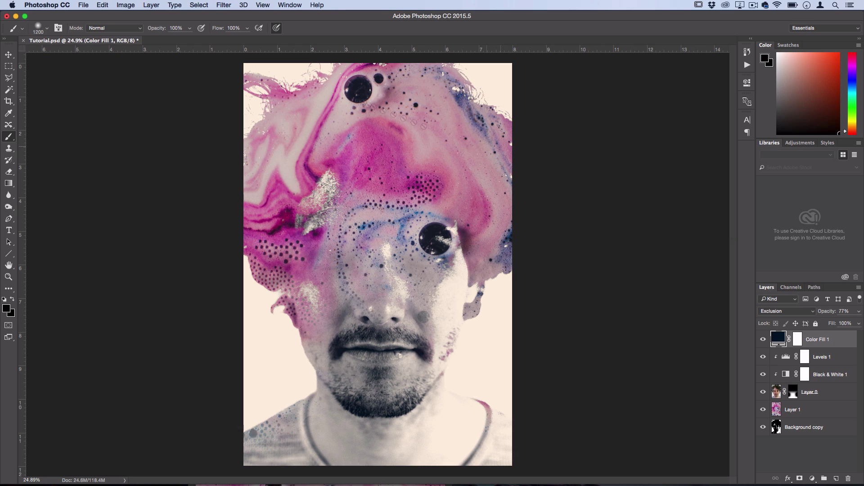
- Create Brightness/Contrast 1 atop the stack with Brightness 21 and Contrast 38
click(155, 6)
mouse_move(203, 118)
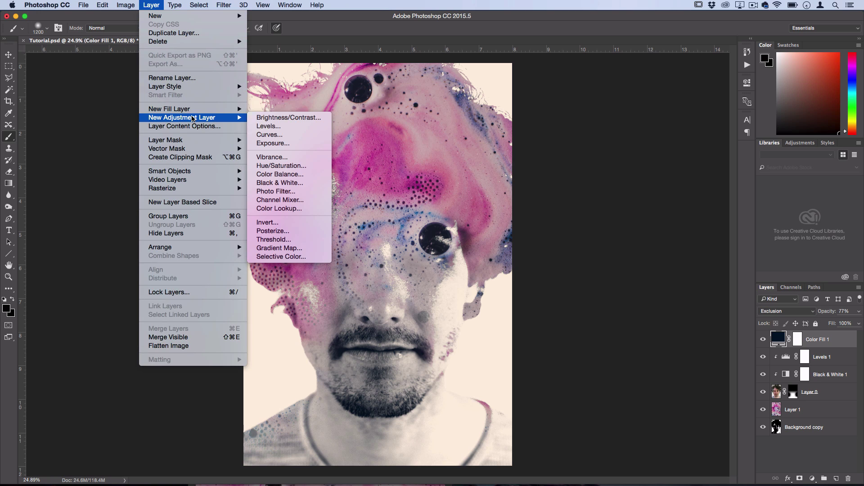
click(274, 118)
click(401, 172)
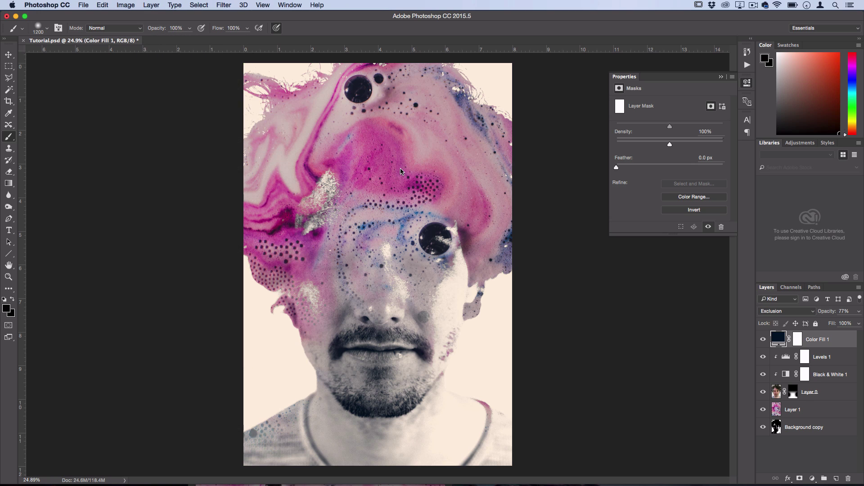
mouse_move(670, 143)
mouse_down()
mouse_move(690, 147)
mouse_move(675, 128)
mouse_up()
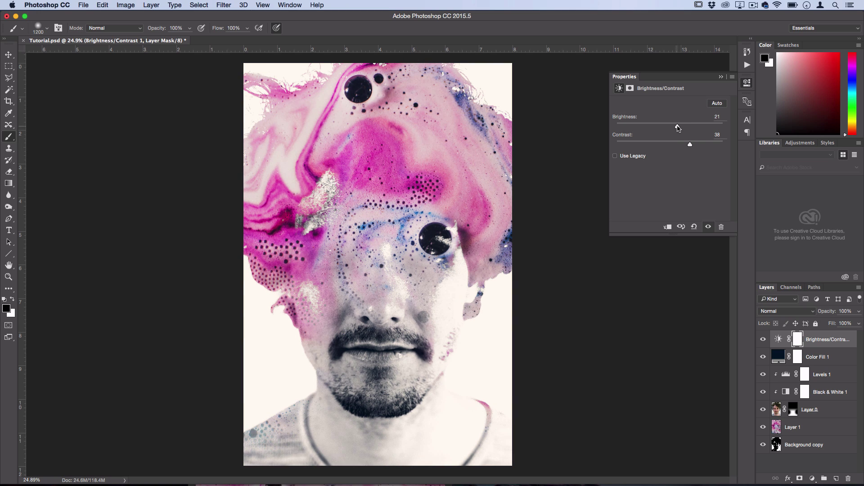
click(746, 84)
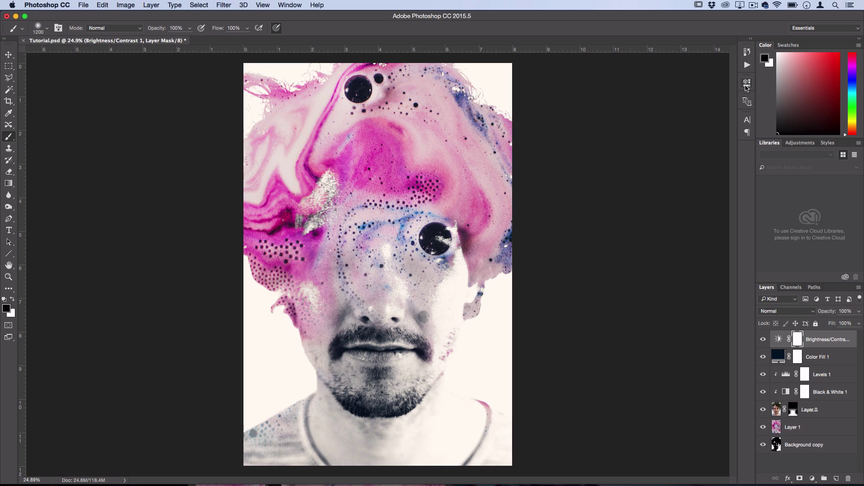